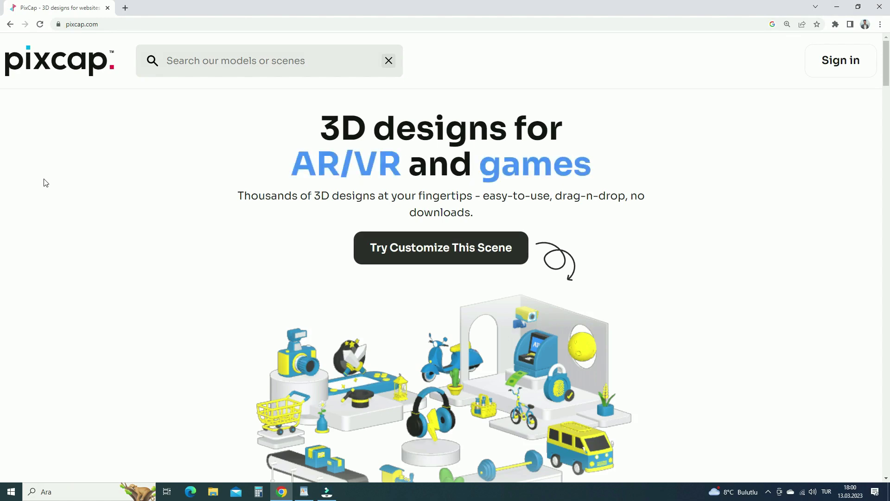
Add IK chains to both hands, pull the left hand outward and raise the left foot
scroll(45, 183, "down", 5)
scroll(46, 182, "down", 6)
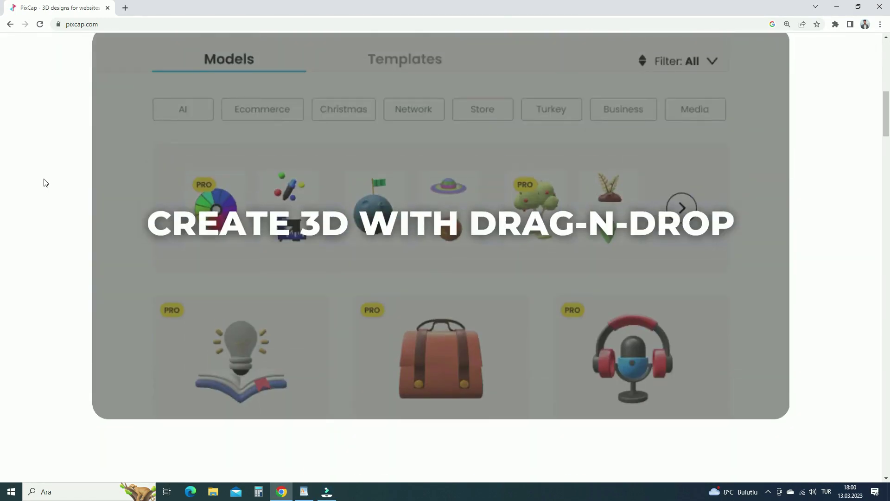
scroll(46, 182, "up", 1)
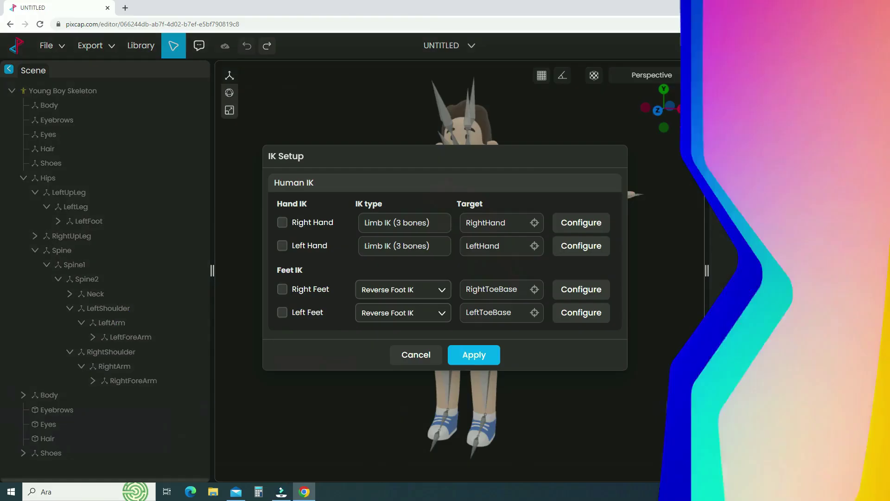
left_click(282, 222)
left_click(282, 245)
left_click(467, 357)
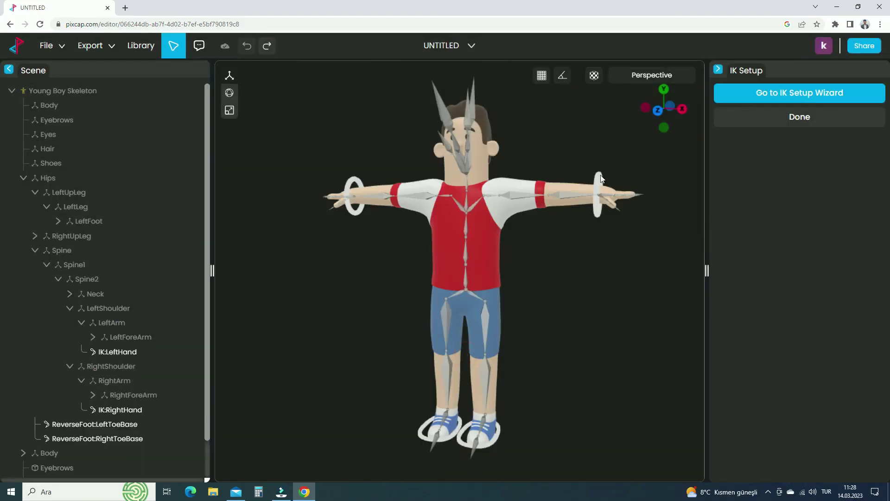
left_click_drag(455, 260, 498, 260)
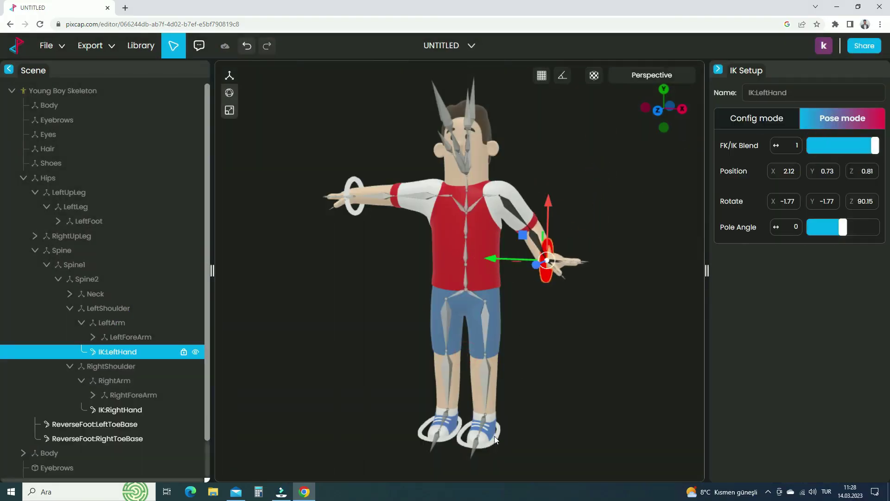
left_click(478, 429)
left_click_drag(478, 381, 478, 320)
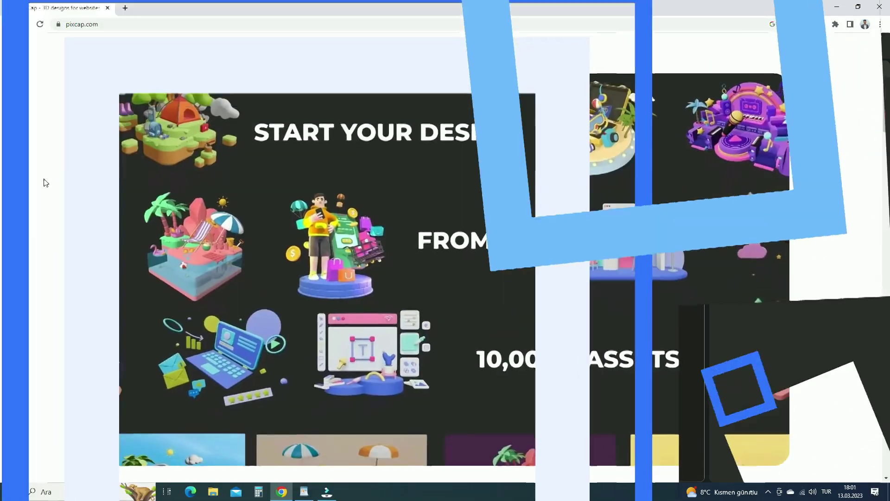
scroll(44, 181, "down", 5)
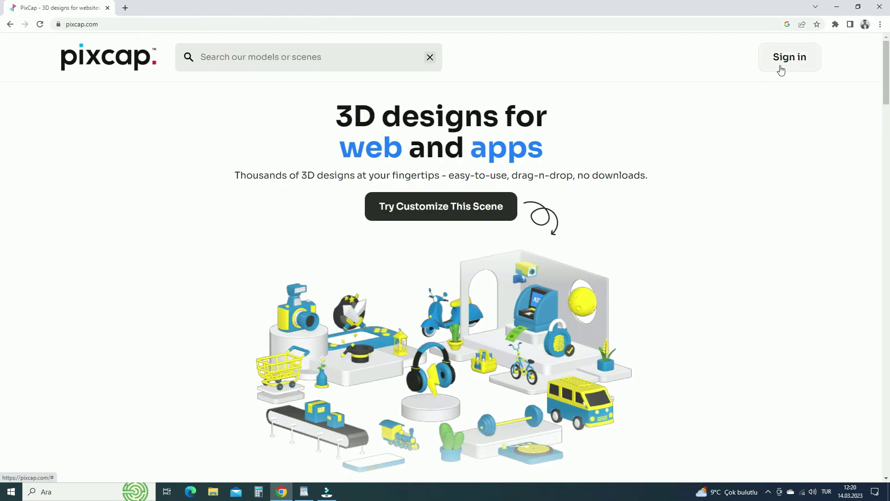
Sign in with email and create a new project from My projects
left_click(781, 69)
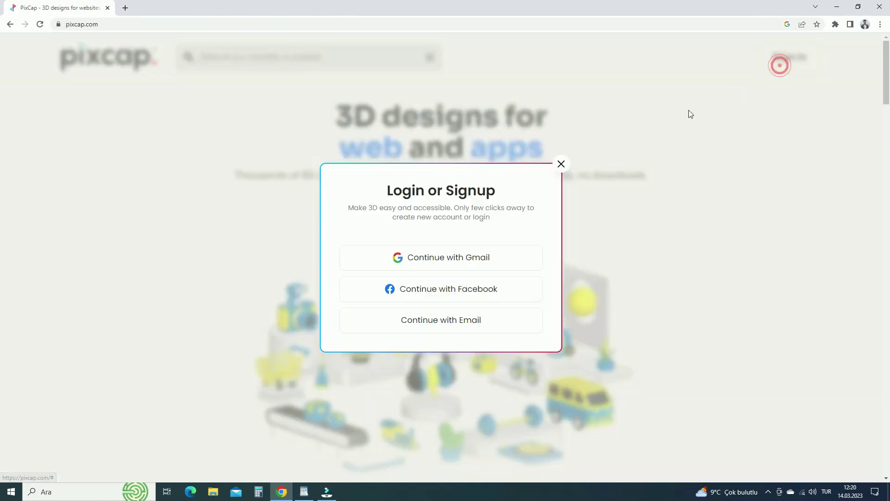
left_click(479, 312)
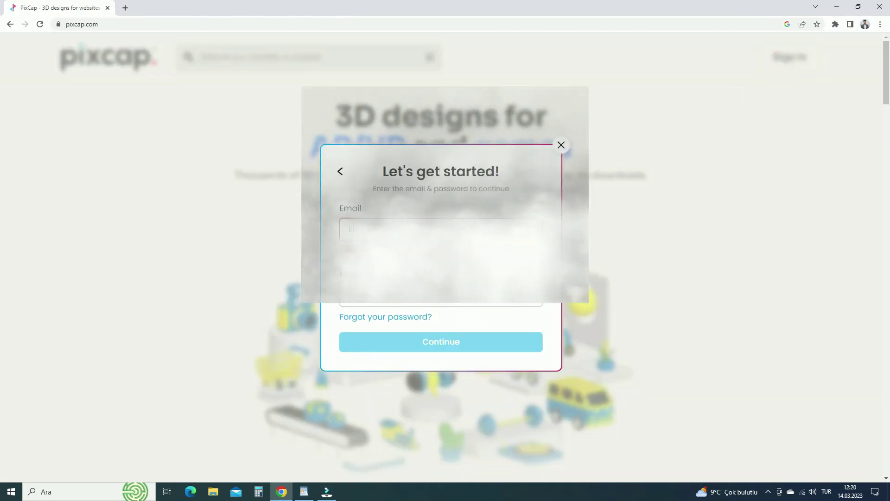
left_click(449, 332)
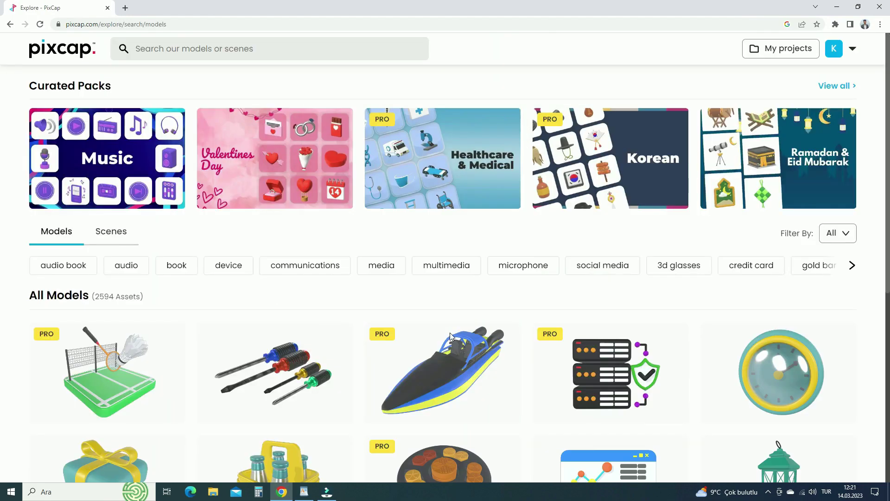
left_click(771, 54)
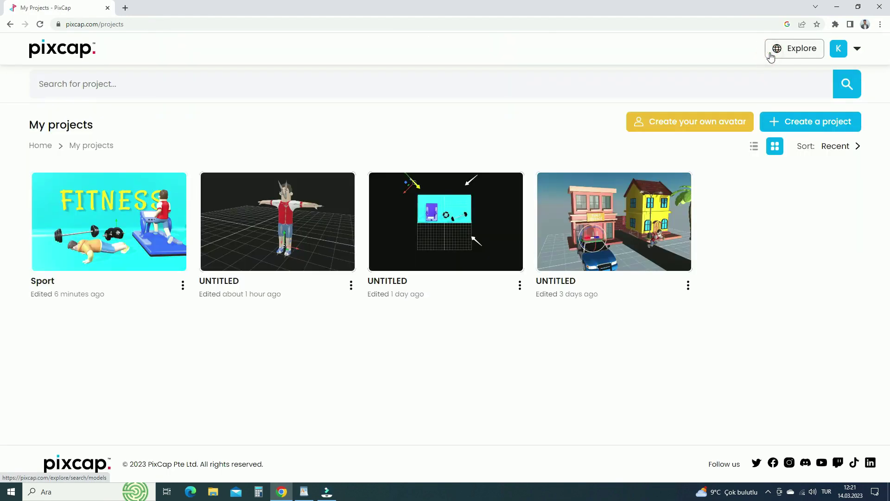
left_click(794, 120)
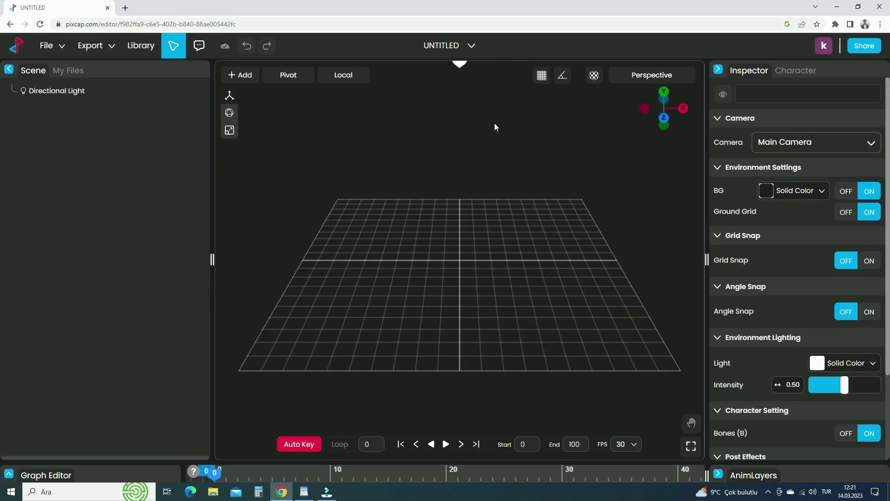
Rename the UNTITLED project to FITNESS
left_click(472, 44)
left_click(438, 86)
key("BackSpace")
key("BackSpace")
key("BackSpace")
key("BackSpace")
key("BackSpace")
key("BackSpace")
key("BackSpace")
key("BackSpace")
type("FITNESS")
key("Return")
Add a Curved Plane and set its Position X and Y to 0
left_click(243, 77)
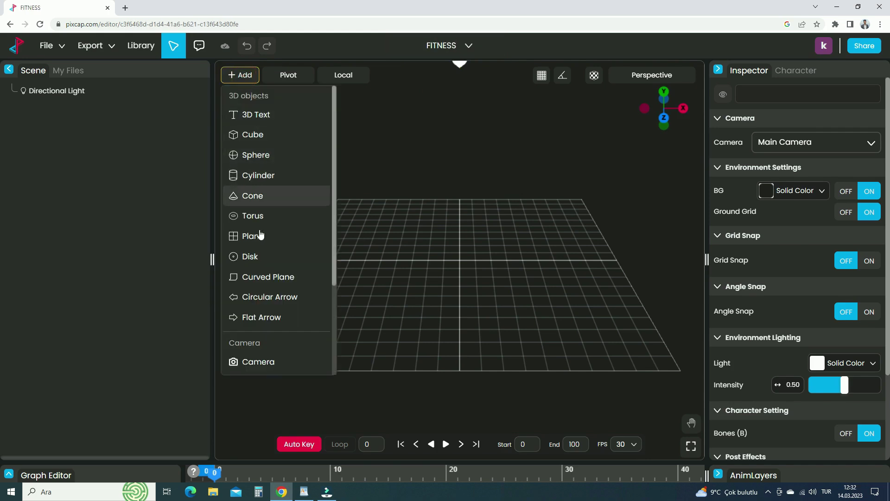
left_click(266, 278)
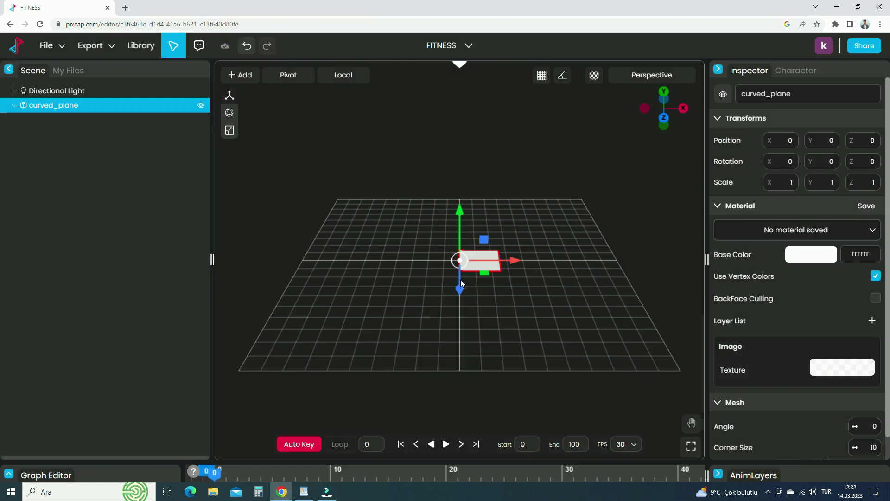
left_click(539, 262)
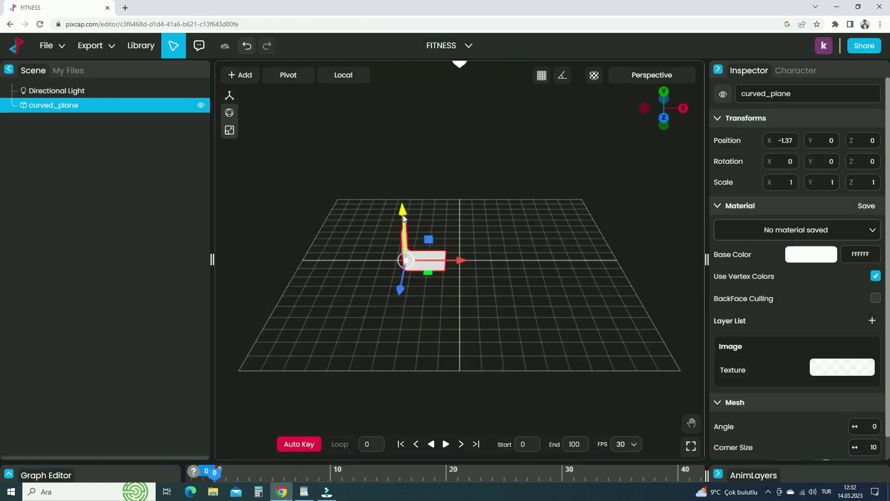
left_click_drag(402, 214, 410, 180)
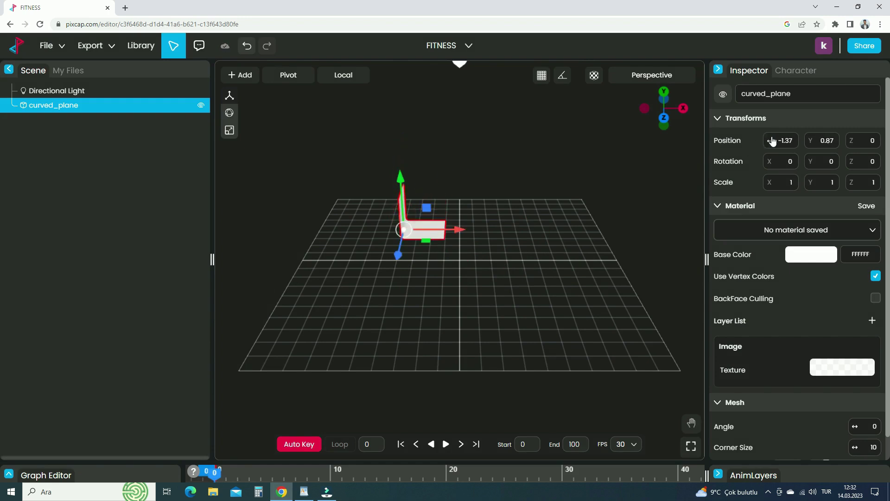
left_click_drag(813, 145, 825, 139)
type("0")
left_click(832, 141)
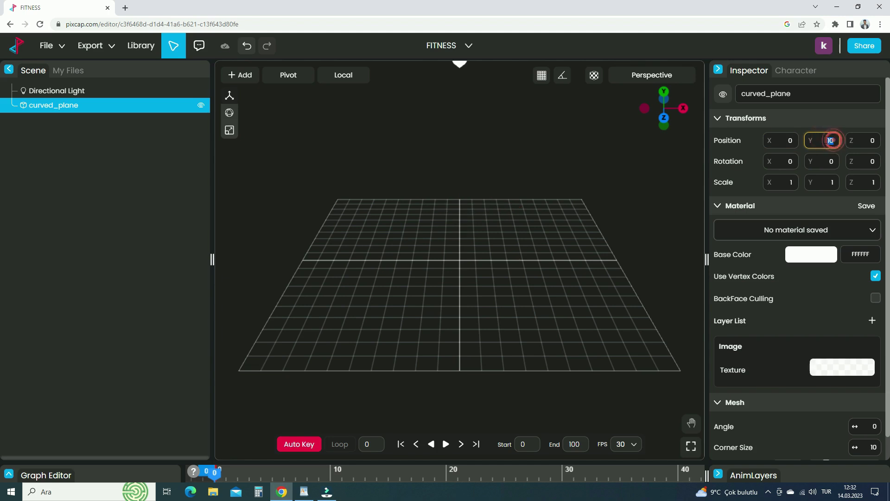
type("0")
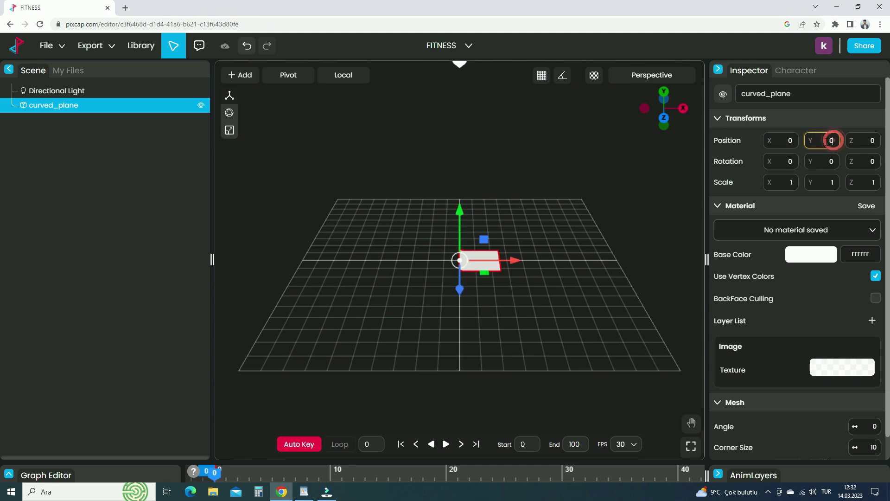
Rotate the curved plane to -90 on Y
left_click(228, 112)
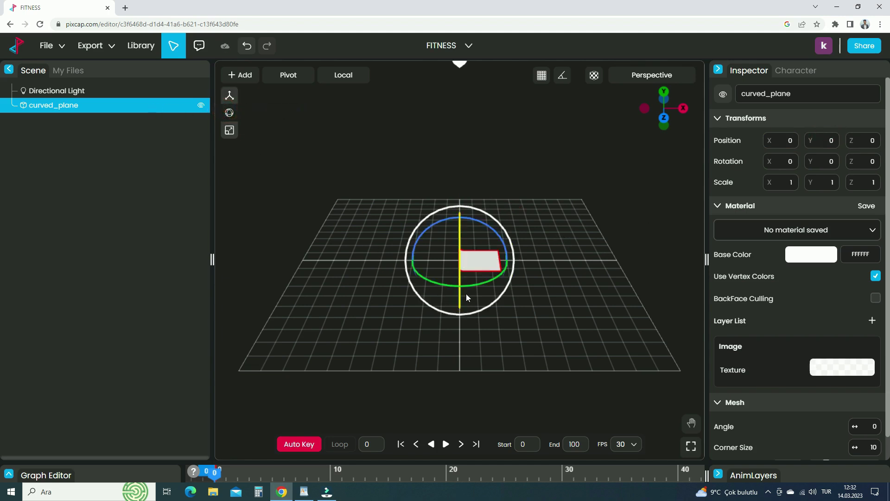
left_click_drag(466, 293, 388, 264)
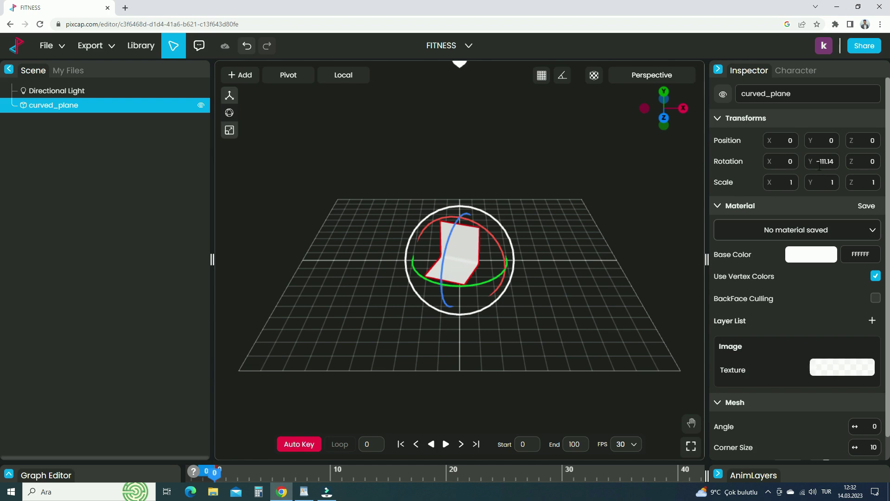
type("-90")
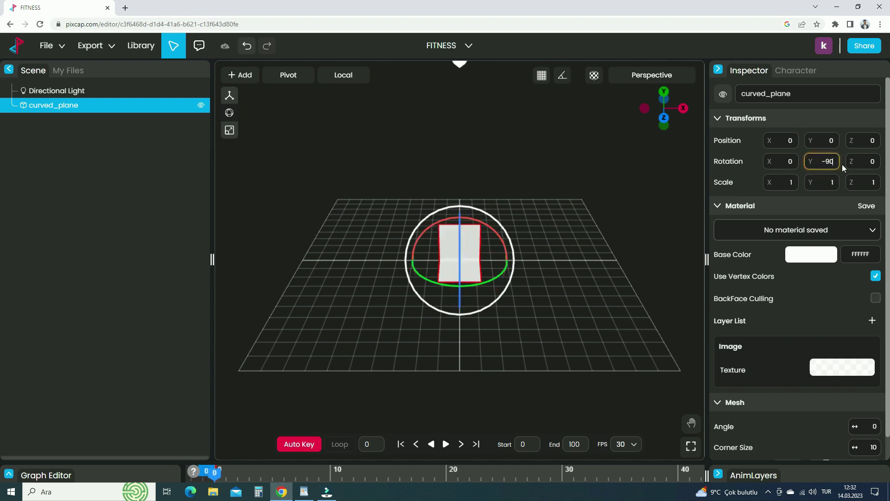
key("Return")
Scale the curved plane to about 3.98 × 3.45 × 7.98, wider, deeper and taller
left_click(230, 132)
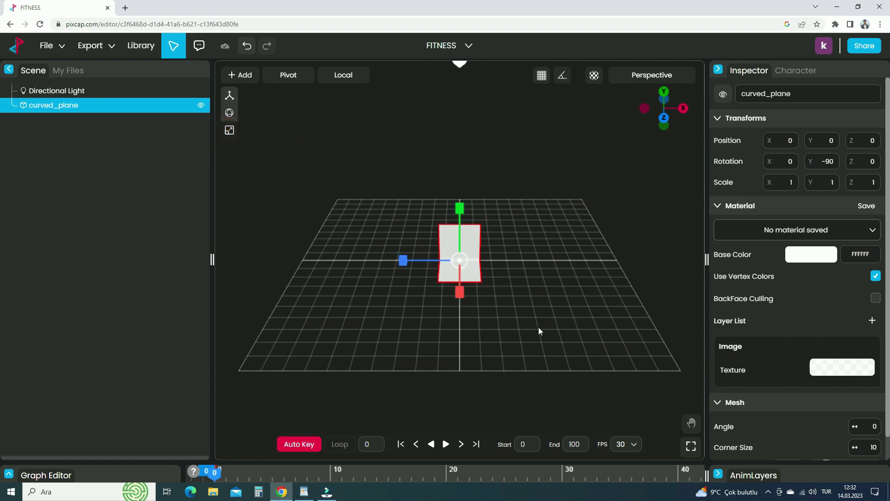
left_click_drag(379, 258, 83, 288)
left_click_drag(462, 297, 460, 406)
left_click_drag(461, 199, 456, 84)
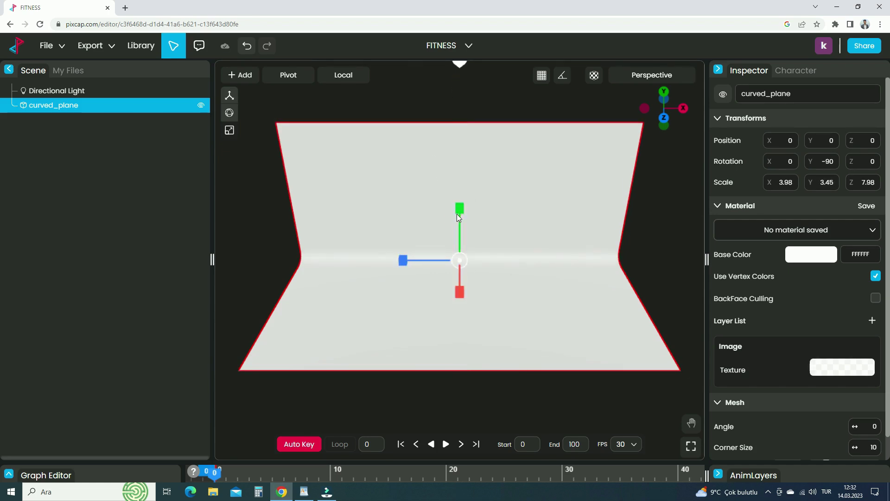
scroll(458, 222, "up", 3)
scroll(459, 221, "down", 6)
scroll(458, 222, "up", 2)
scroll(455, 234, "up", 3)
scroll(452, 246, "down", 4)
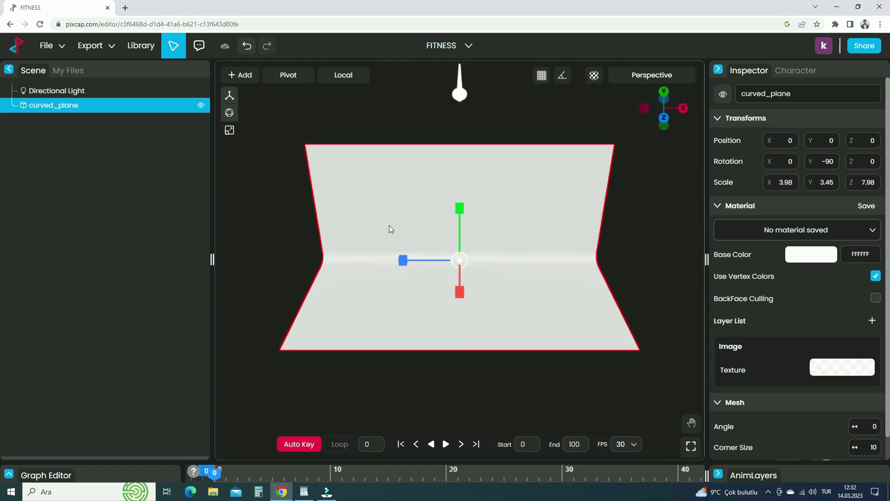
left_click_drag(389, 229, 432, 222, "alt")
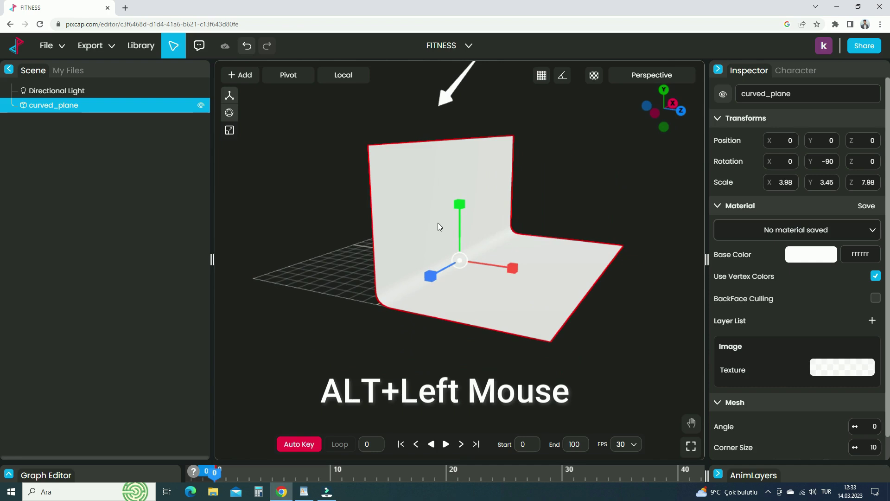
Set the curved plane's Base Color to bright cyan 00F2FF
left_click(814, 259)
left_click(721, 300)
left_click(716, 348)
left_click(778, 254)
left_click(766, 324)
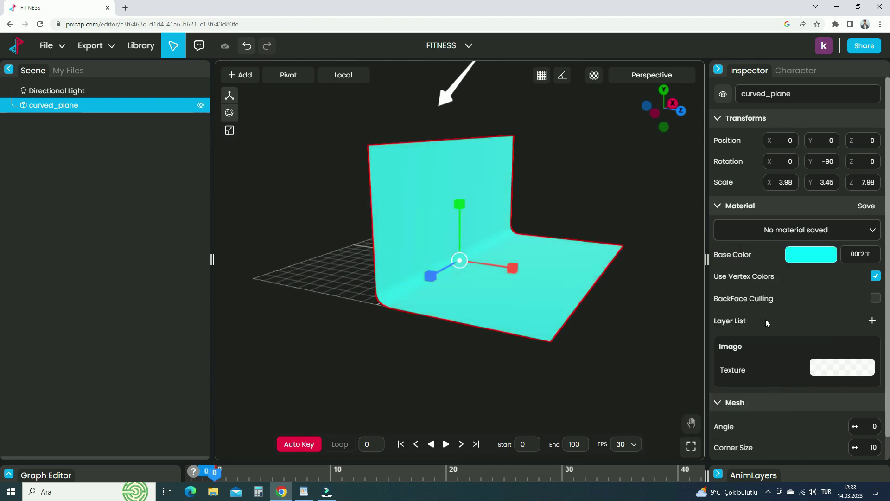
scroll(567, 280, "up", 2)
scroll(791, 380, "down", 1)
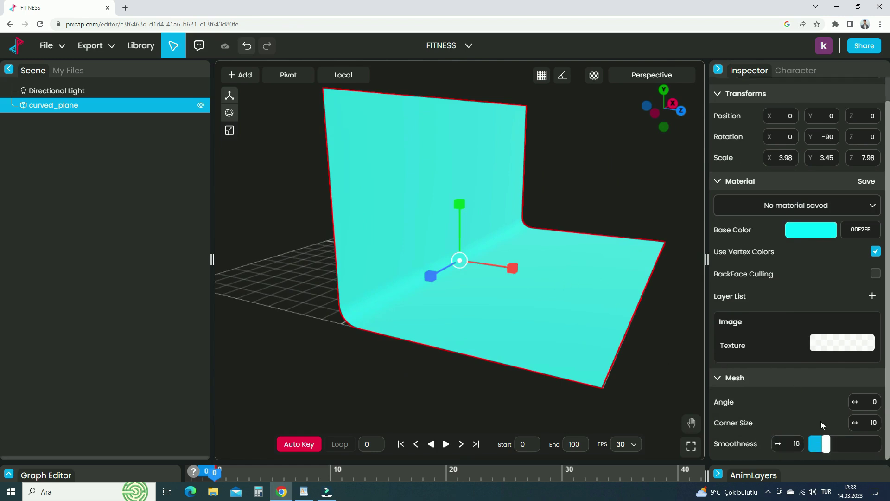
left_click_drag(624, 315, 557, 272)
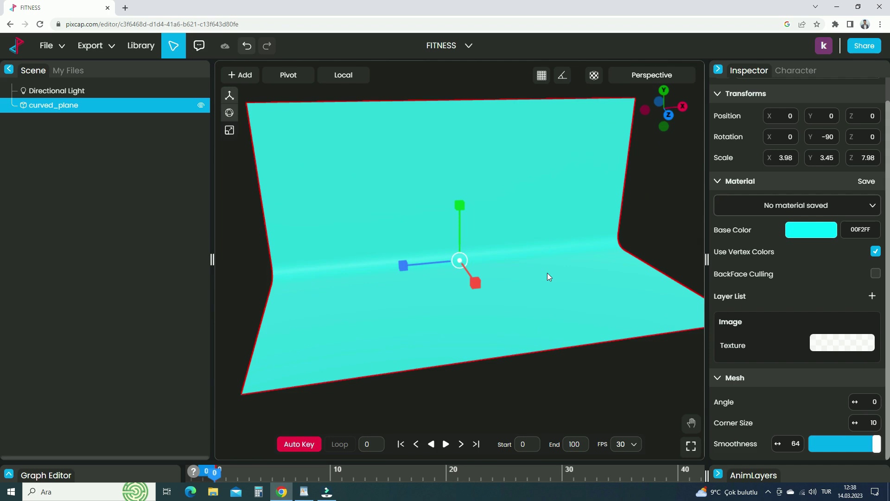
Import Barbell Long from the fitness library and place it left of the backdrop
left_click(132, 52)
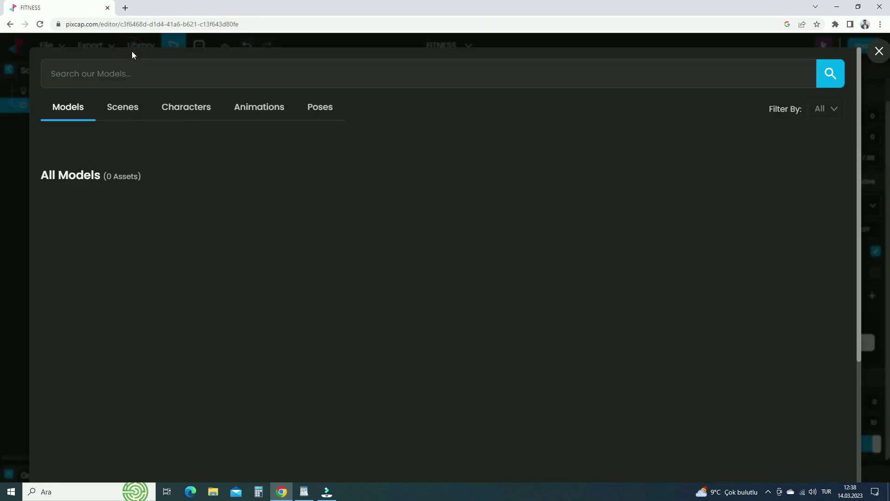
type("fitness")
scroll(278, 316, "down", 2)
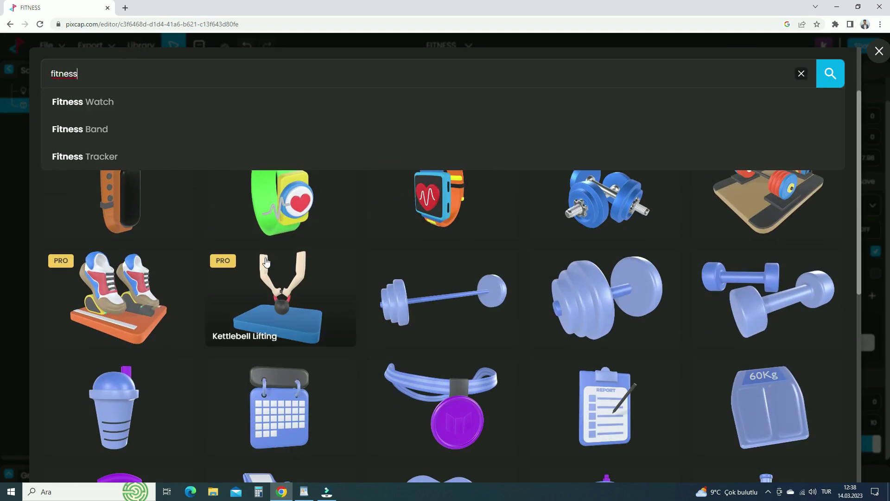
left_click(440, 299)
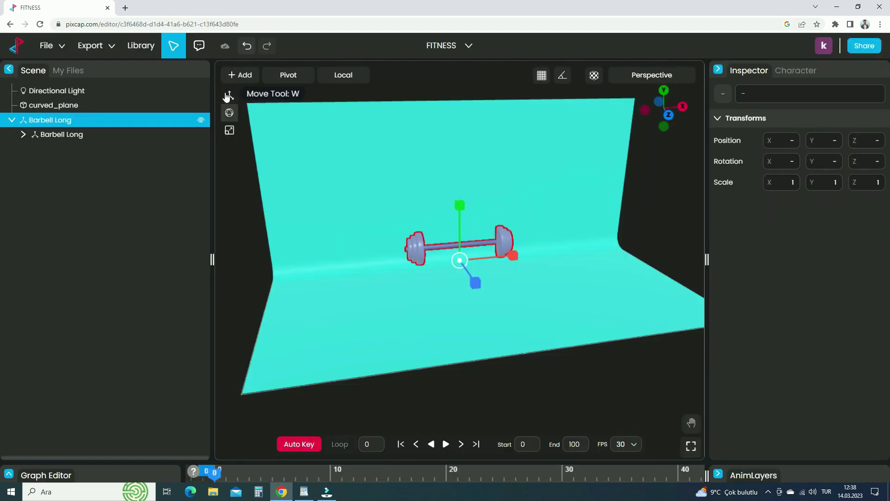
left_click(516, 257)
left_click(510, 250)
left_click_drag(510, 250, 343, 291)
key("e")
Import Dumbbells, shrink them to 0.49 scale and turn them about 90 degrees
left_click(141, 45)
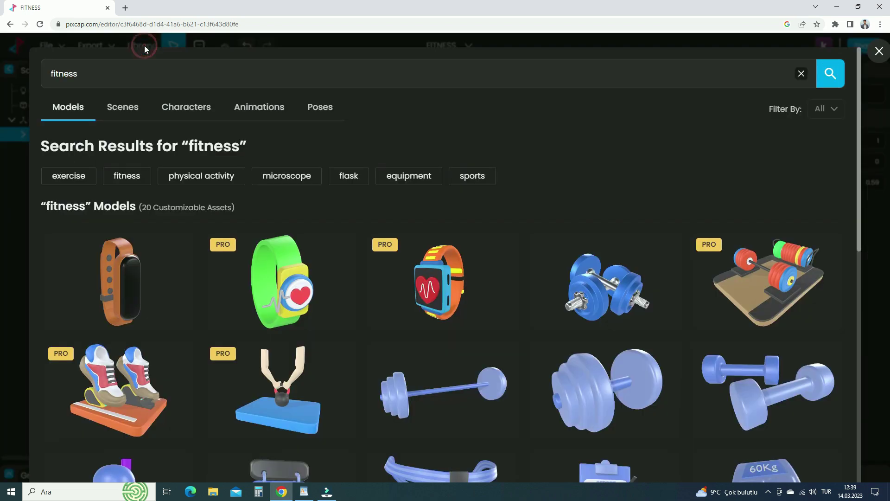
scroll(468, 320, "down", 5)
scroll(471, 323, "up", 3)
left_click(608, 153)
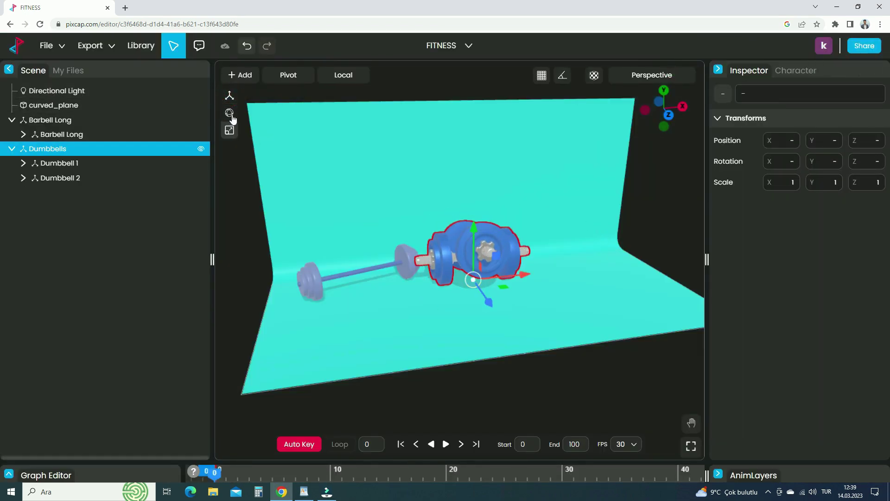
left_click(229, 112)
left_click(229, 131)
left_click_drag(472, 285, 474, 313)
key("w")
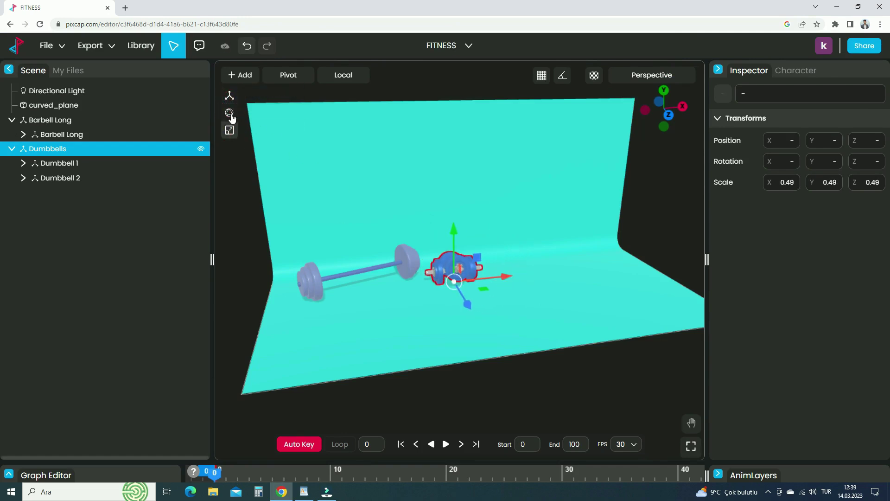
left_click(229, 113)
left_click_drag(495, 294, 502, 287)
left_click_drag(549, 308, 547, 294)
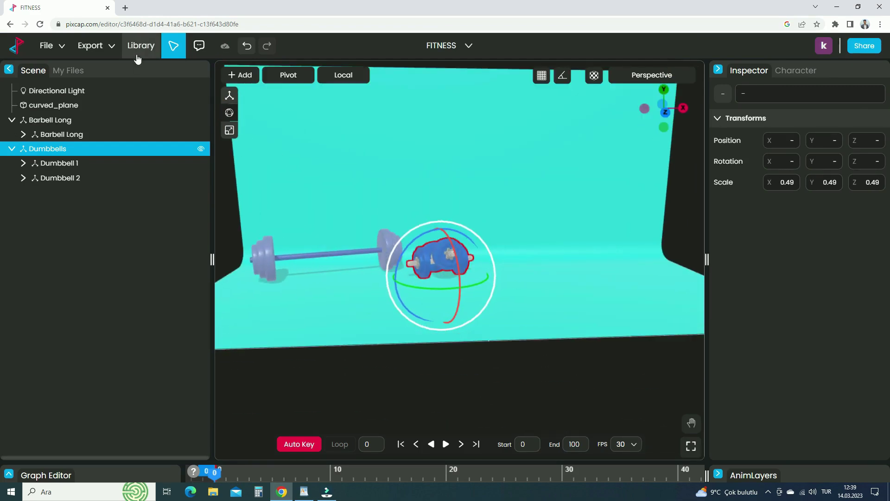
Import the Treadmill, place it on the right facing the camera, scaled to 1.11
left_click(138, 56)
scroll(433, 265, "down", 8)
left_click(289, 234)
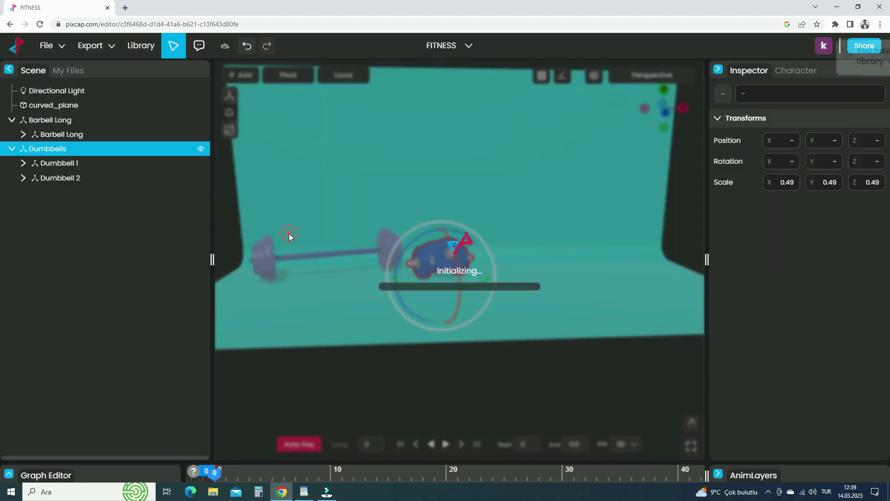
left_click(229, 95)
left_click_drag(445, 274, 489, 288)
left_click(229, 113)
left_click(229, 95)
left_click_drag(549, 303, 560, 269)
left_click(229, 130)
Darken the scene's solid background colour
left_click(538, 370)
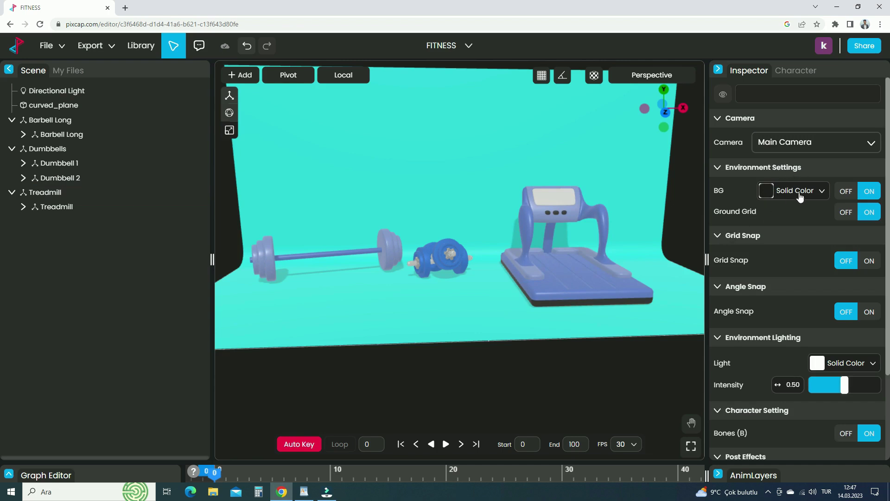
left_click(799, 197)
left_click(770, 192)
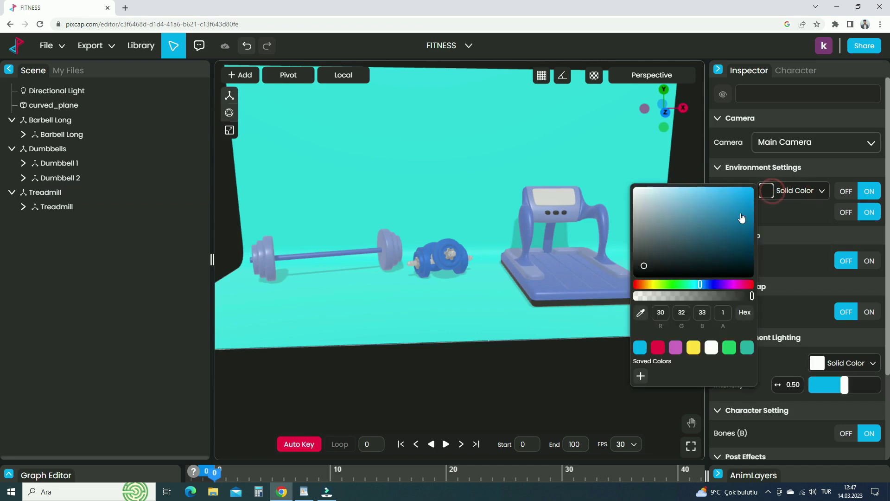
mouse_move(679, 263)
left_mouse_down()
mouse_move(735, 223)
mouse_move(706, 260)
mouse_move(741, 218)
mouse_move(681, 271)
left_mouse_up()
Try a Skybox background, revert to Solid Color, and toggle the background off and on
left_click(806, 194)
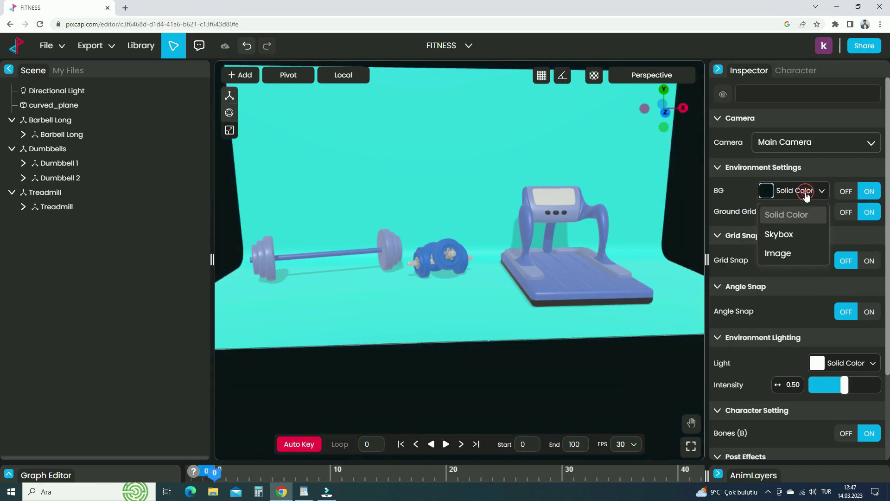
left_click(788, 236)
mouse_move(441, 339)
middle_mouse_down()
mouse_move(422, 327)
mouse_move(452, 344)
mouse_move(441, 331)
mouse_move(387, 341)
mouse_move(436, 352)
middle_mouse_up()
left_click(803, 192)
left_click(745, 188)
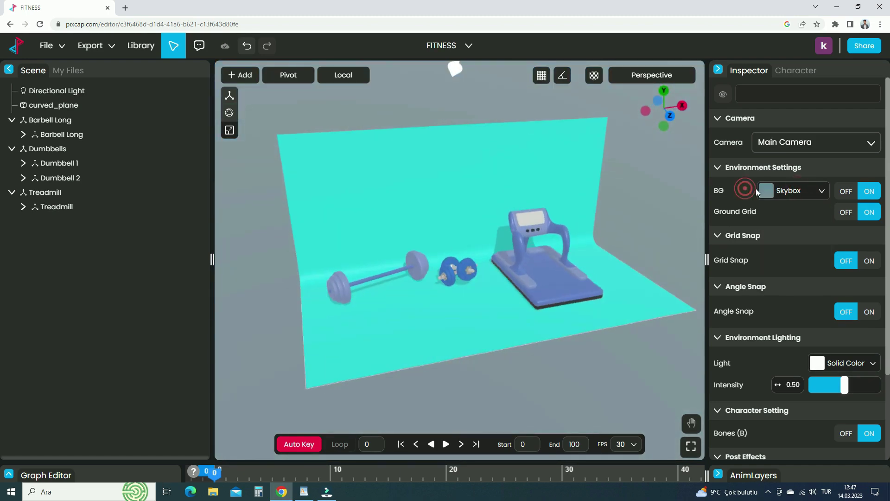
left_click(804, 196)
left_click(785, 215)
left_click(847, 191)
middle_click_drag(447, 350, 476, 262)
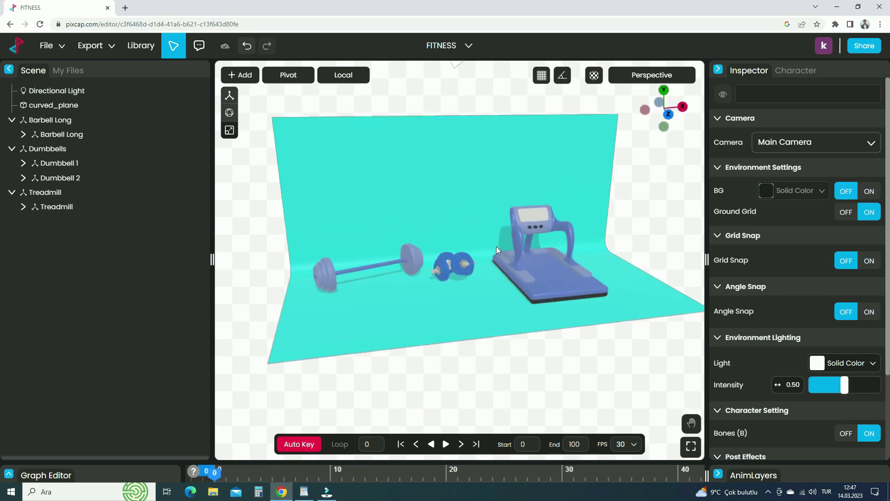
left_click(867, 191)
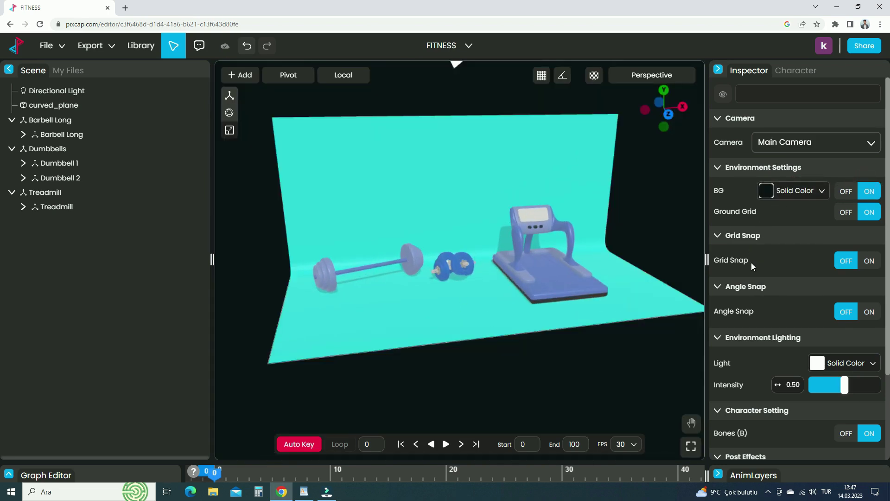
Lower Environment Intensity to 0.05
scroll(752, 265, "down", 3)
left_click_drag(845, 276, 816, 282)
middle_click_drag(539, 251, 459, 299)
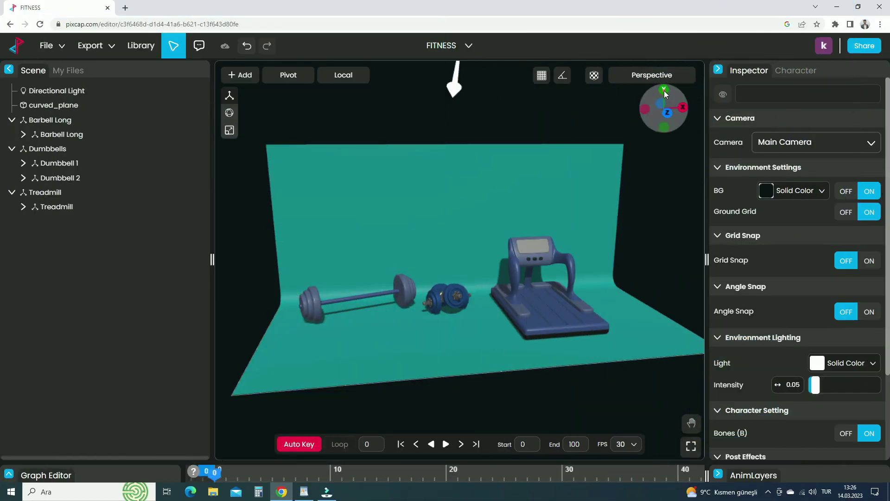
From the top Y-axis view, move the Directional Light to the upper right
left_click(665, 91)
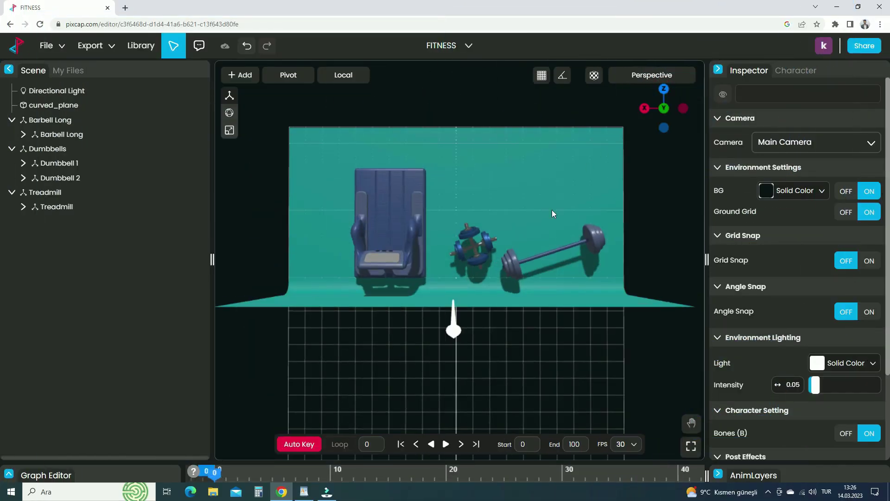
left_click(452, 328)
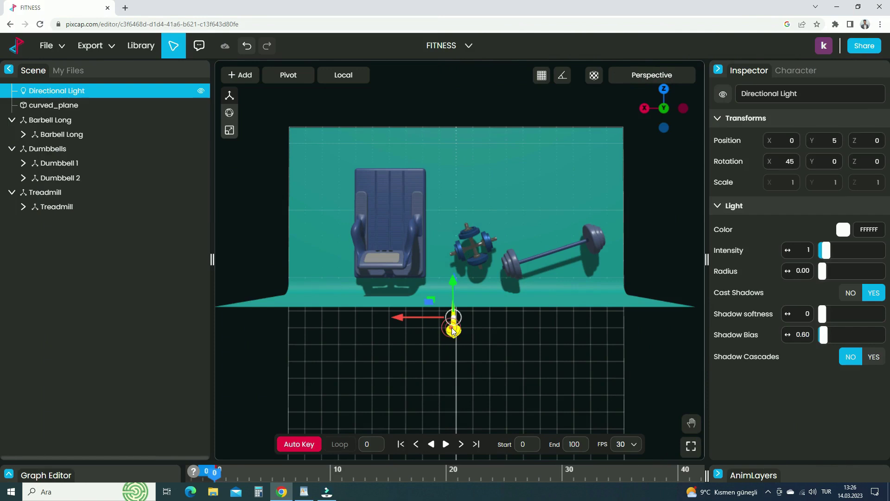
left_click_drag(459, 319, 629, 131)
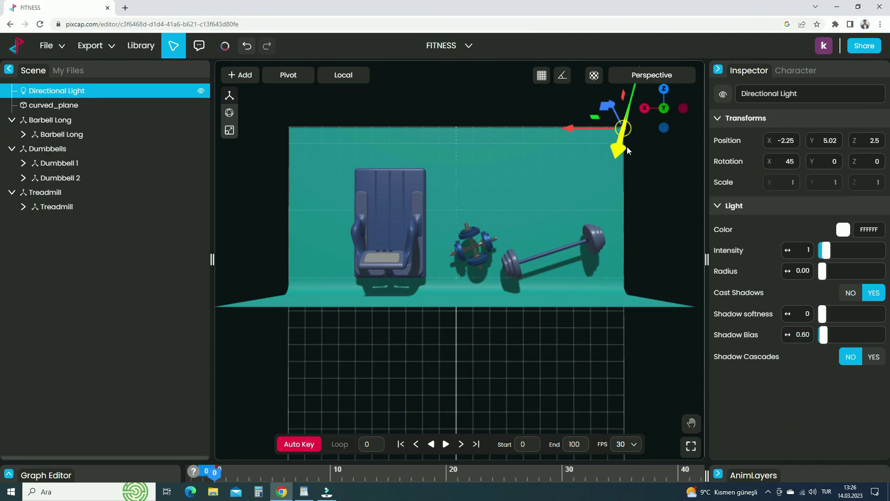
Set the Directional Light's Rotation Z to 45 and Intensity to 4
left_click(870, 161)
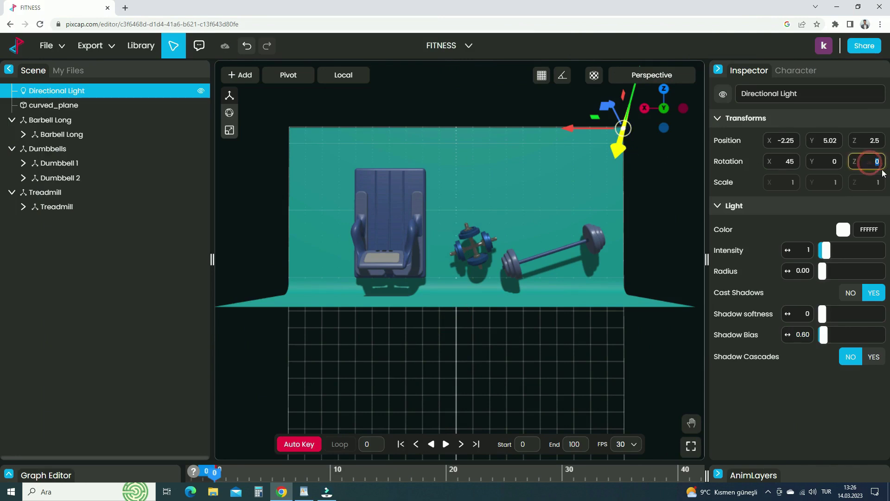
type("45")
key("Return")
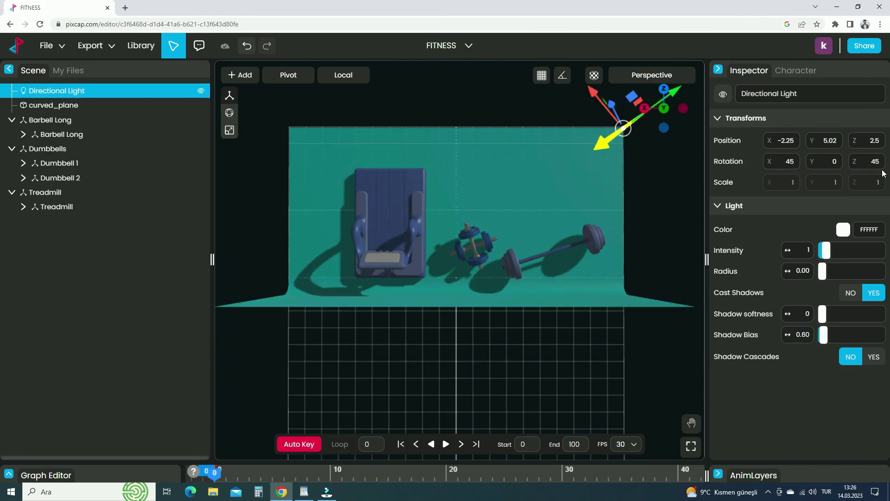
left_click(806, 250)
type("4")
key("Return")
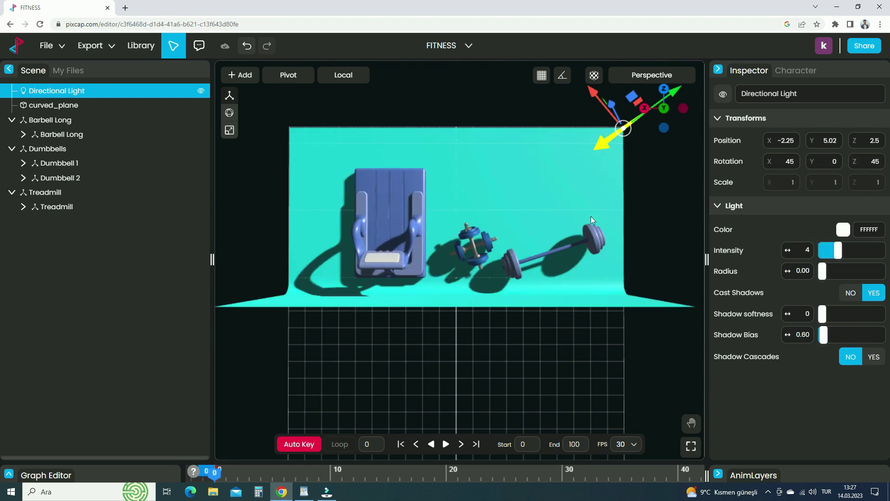
Copy and paste the Directional Light, moving the copy to the upper left
right_click(70, 92)
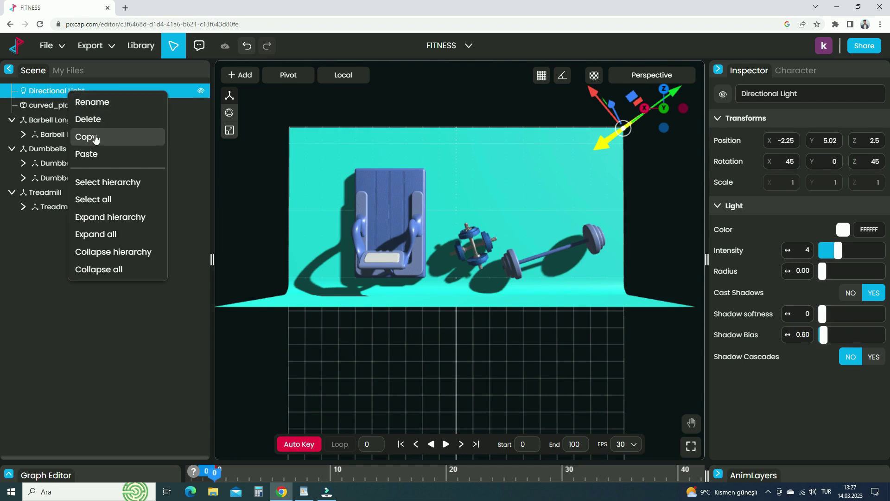
left_click(95, 138)
right_click(88, 91)
left_click(99, 148)
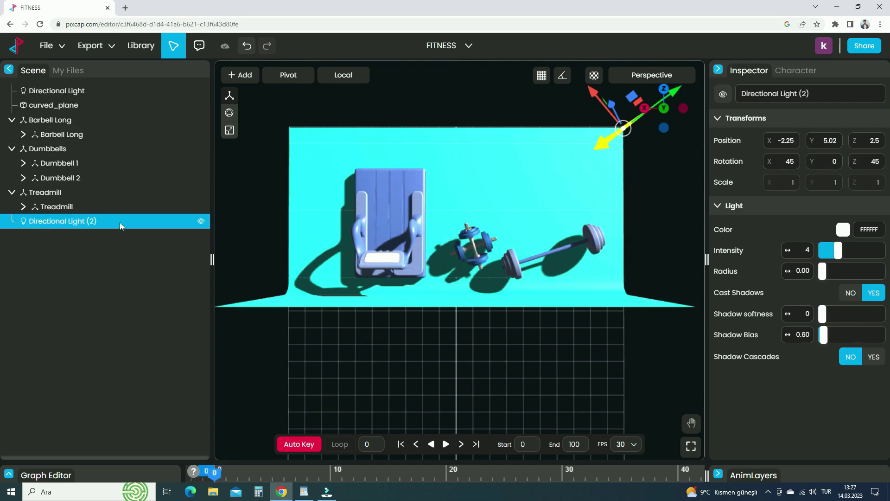
left_click_drag(627, 135, 296, 135)
Set Directional Light (2) to Rotation Z -45, Intensity 2, Cast Shadows off
left_click(869, 161)
type("-45")
key("Return")
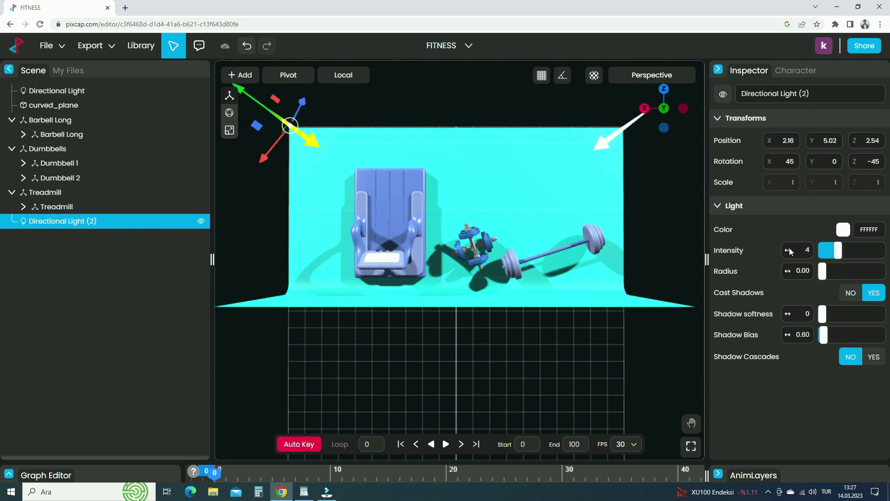
left_click(798, 250)
type("2")
key("Return")
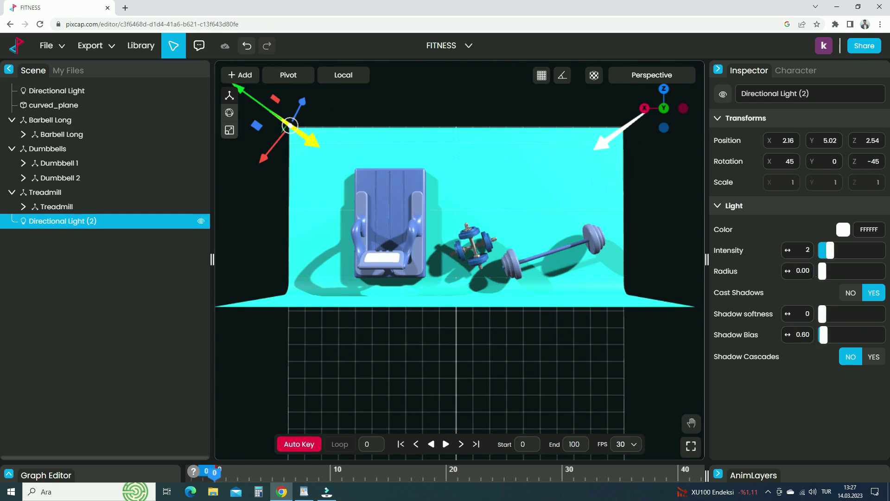
left_click(850, 293)
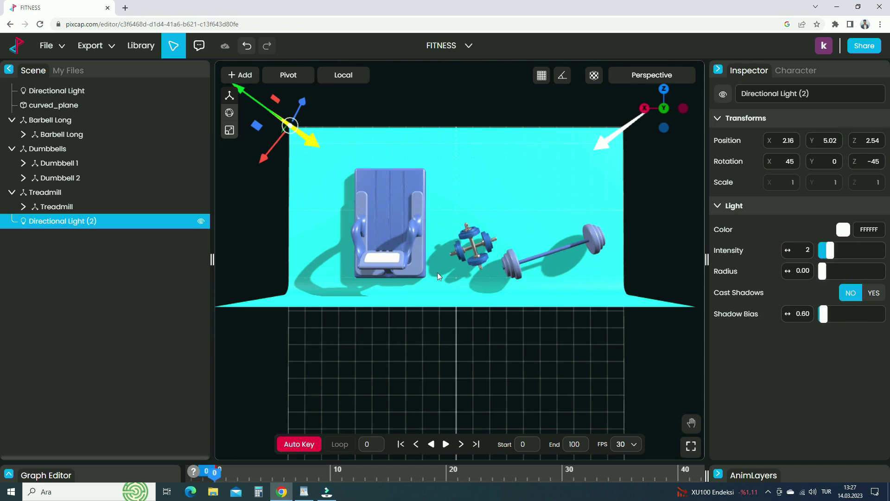
Copy and paste Directional Light (2), moving the new copy to the front right
right_click(69, 226)
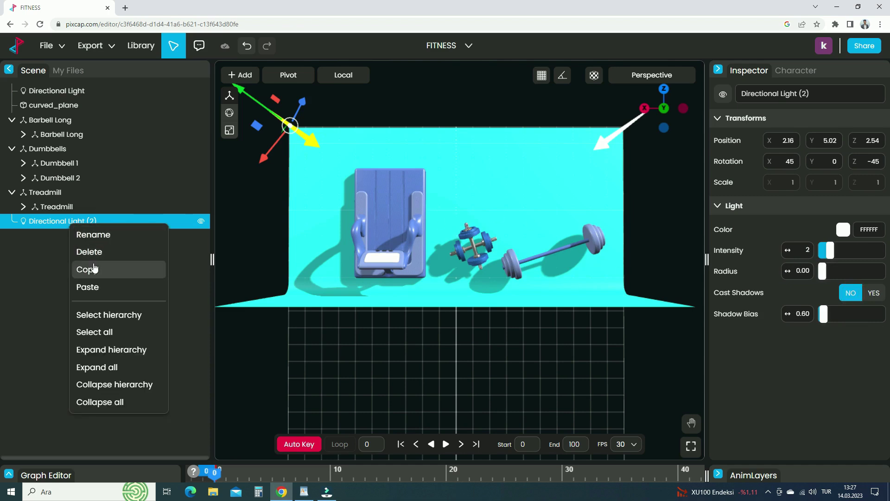
left_click(98, 269)
right_click(85, 228)
left_click(106, 289)
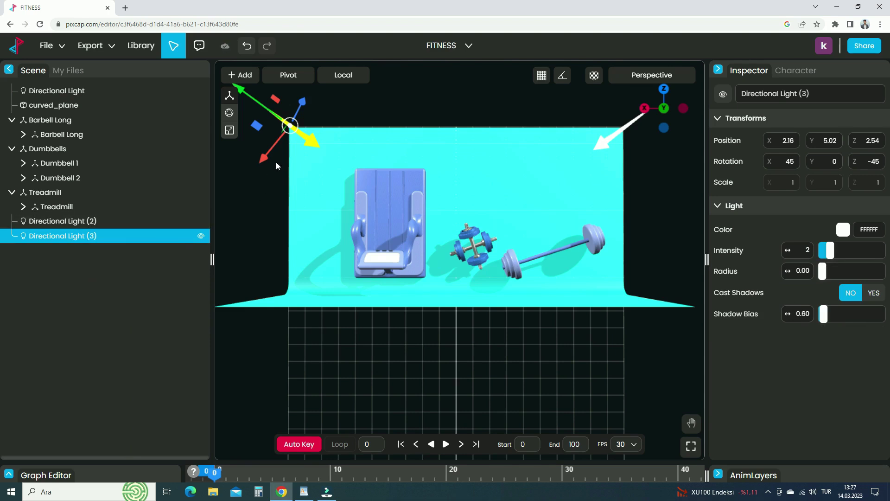
left_click_drag(295, 124, 593, 317)
Set Directional Light (3) rotation to X 0, Y -45, Z 45
left_click(788, 161)
type("0")
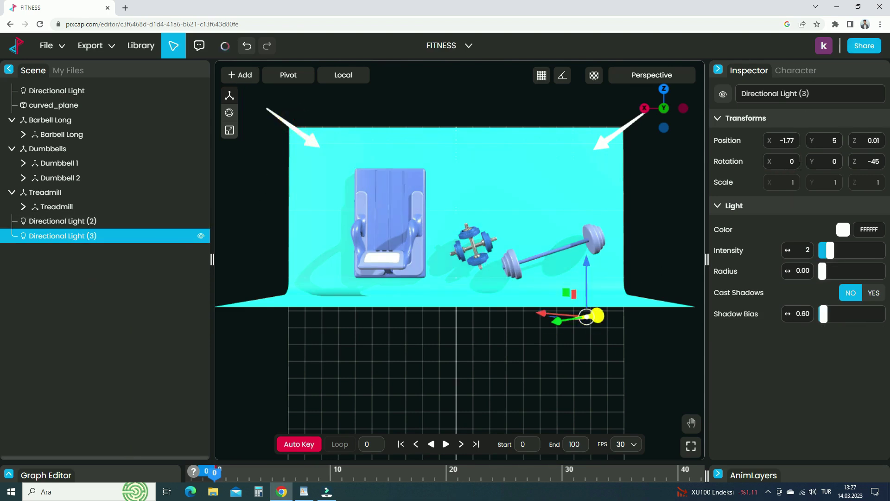
key("Tab")
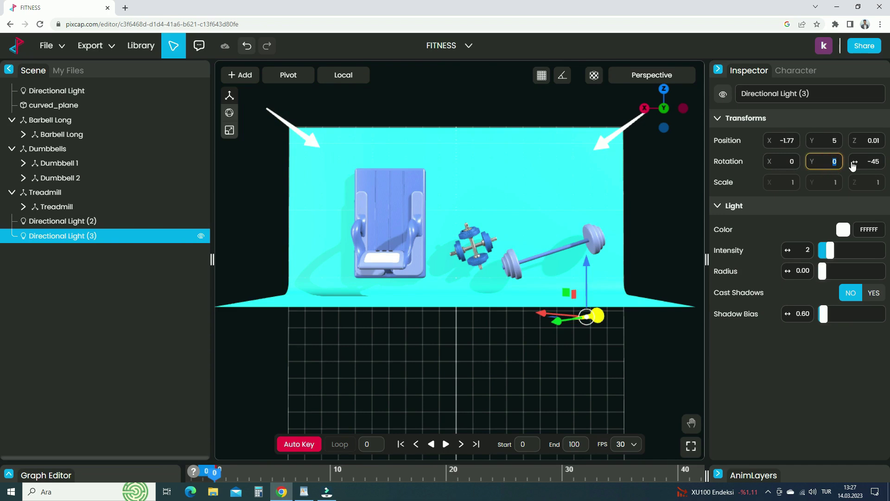
type("-45")
key("Return")
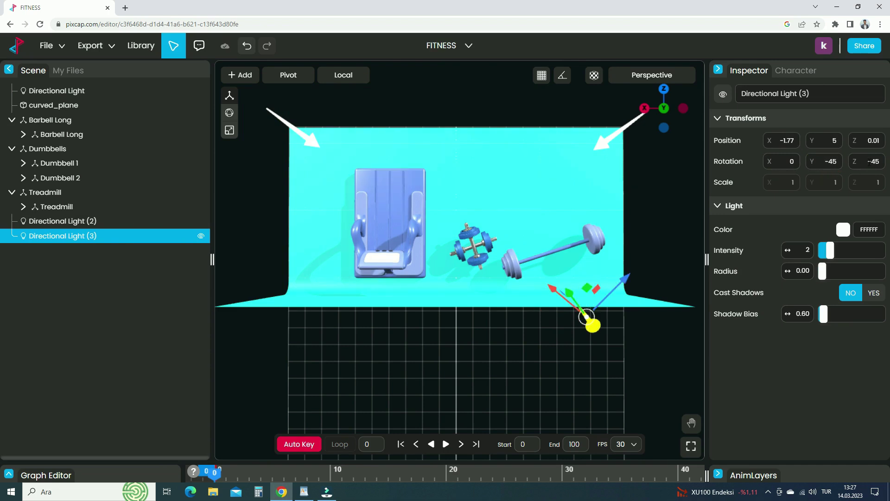
left_click(869, 162)
type("45")
key("Return")
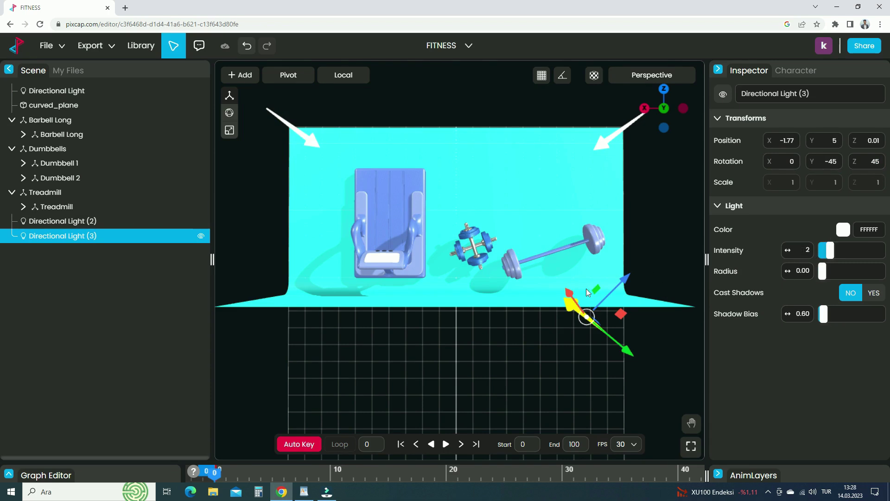
middle_click_drag(601, 261, 479, 329)
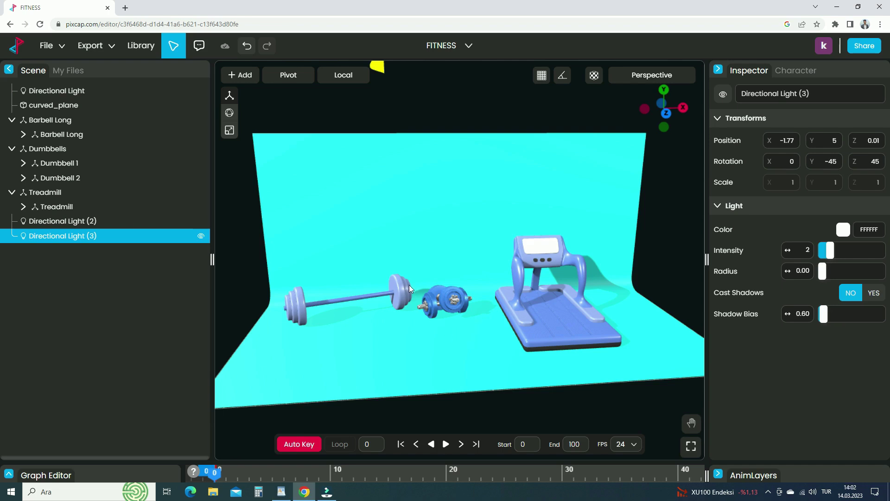
Edit the barbell's Weights material and change its base colour to near-black 040404
left_click(409, 285)
left_click(409, 285)
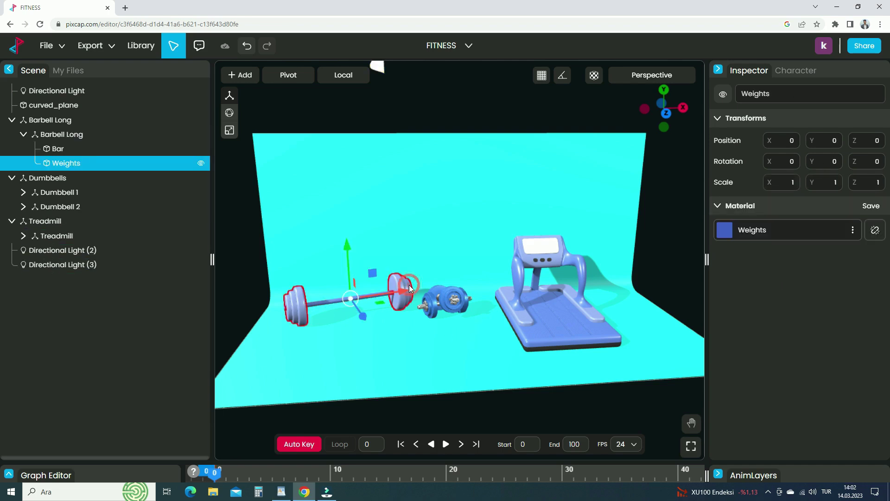
left_click(852, 230)
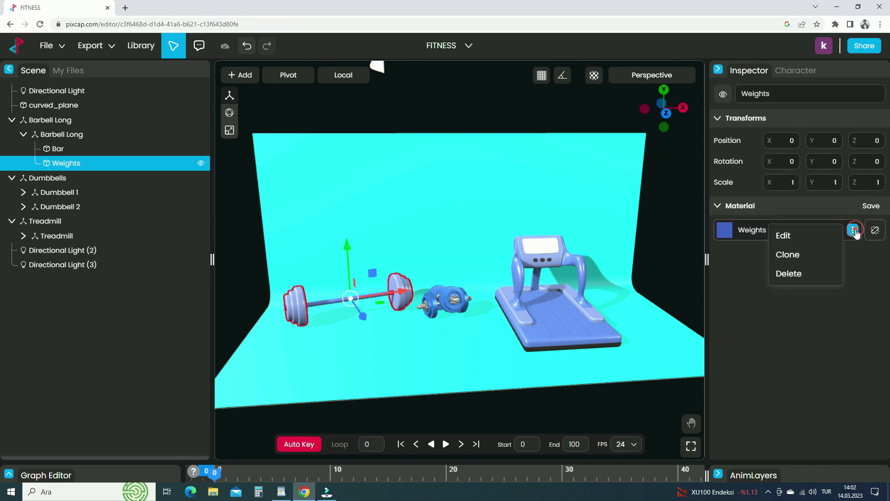
left_click(807, 237)
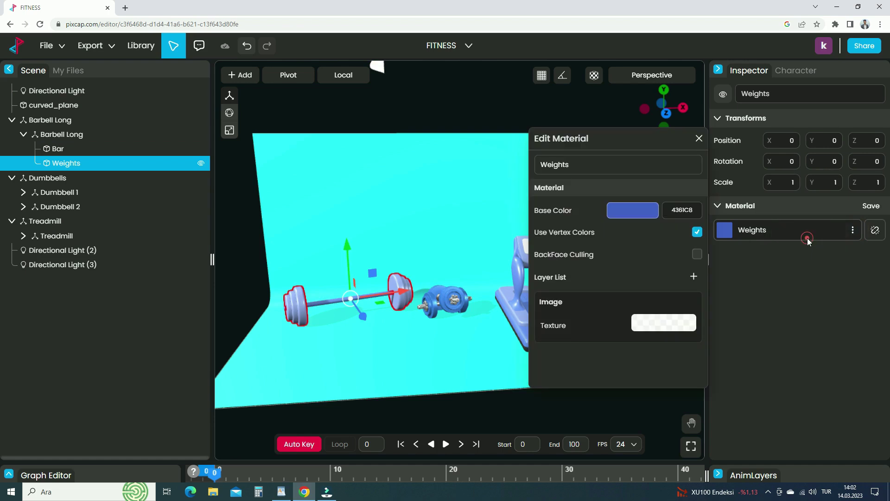
left_click(617, 211)
left_click_drag(562, 228, 486, 299)
left_click(355, 312)
left_click_drag(346, 312, 416, 344)
Make the barbell bar light grey CBCCD2 with a fully metallic layer and roughness about 0.45
left_click(338, 319)
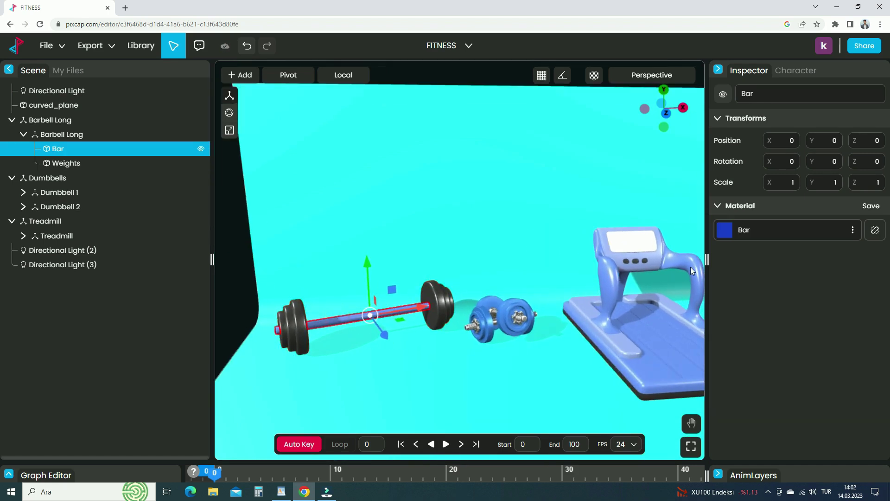
left_click(852, 230)
left_click(814, 237)
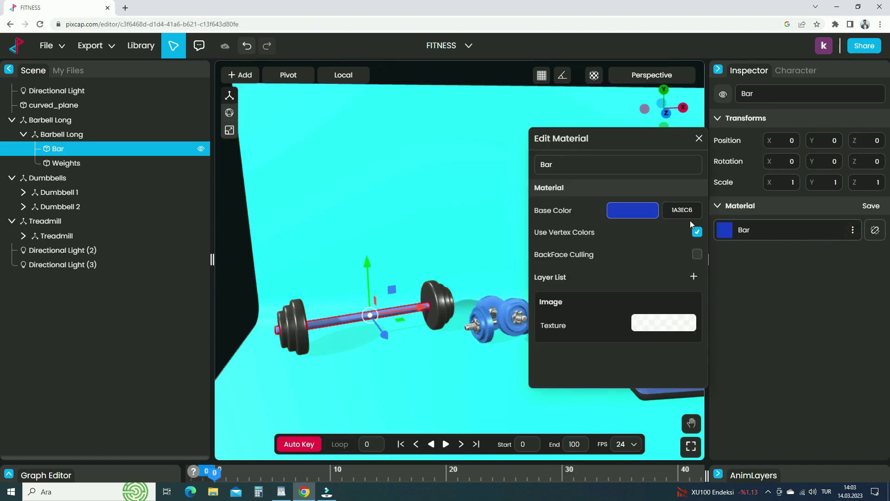
left_click(632, 209)
left_click_drag(588, 228, 485, 224)
left_click(631, 259)
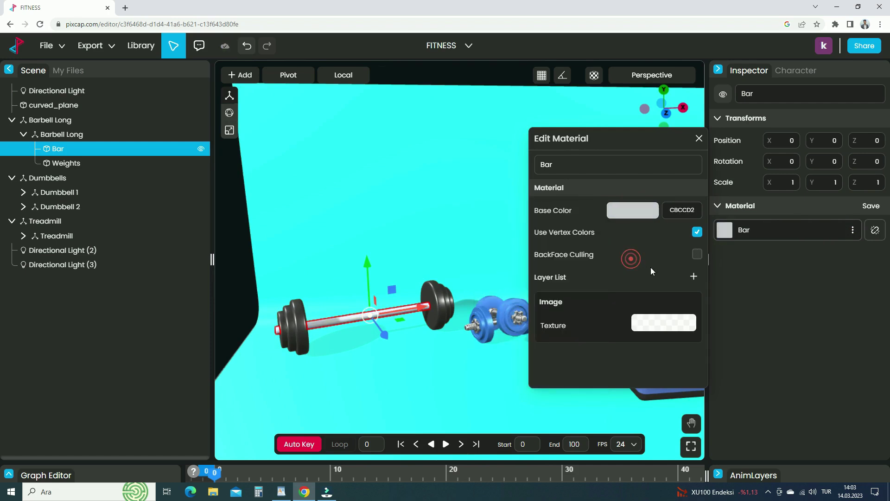
left_click(693, 276)
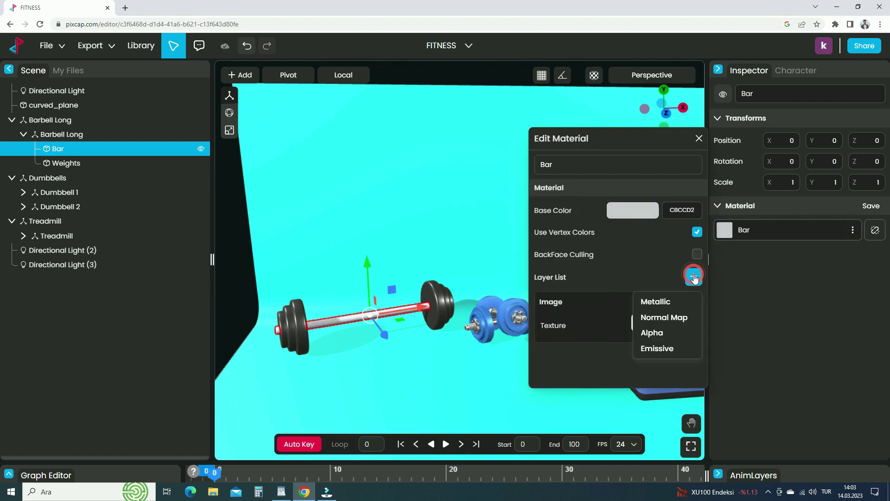
left_click(676, 303)
scroll(594, 326, "down", 1)
left_click_drag(639, 345, 706, 346)
left_click_drag(657, 367, 667, 368)
left_click(375, 353)
Turn the dumbbell Weight Plates black 030303 with metallic 0.82 and roughness 0.46
left_click(345, 341)
left_click_drag(345, 341, 419, 323)
scroll(360, 356, "up", 5)
left_click_drag(484, 343, 306, 321)
left_click(306, 322)
left_click(320, 319)
left_click(853, 230)
left_click(789, 273)
left_click(628, 210)
left_click_drag(589, 263, 488, 302)
left_click(637, 269)
scroll(637, 273, "down", 2)
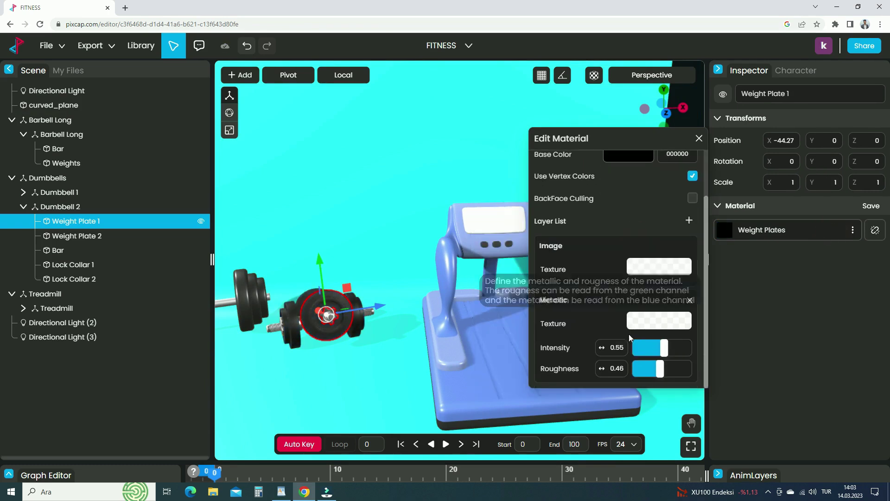
left_click_drag(654, 352, 657, 369)
Colour the treadmill's Screen Foots material bright blue 0035FB
left_click(449, 287)
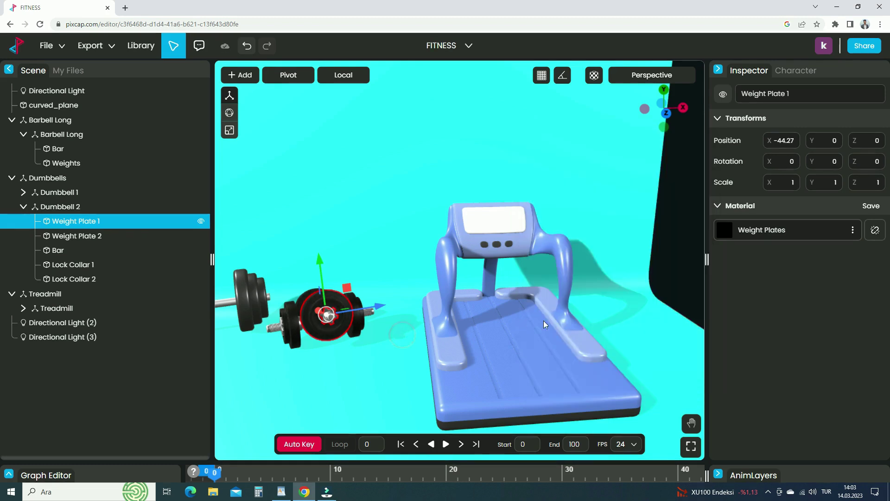
left_click_drag(545, 321, 351, 301)
left_click(393, 247)
left_click(393, 248)
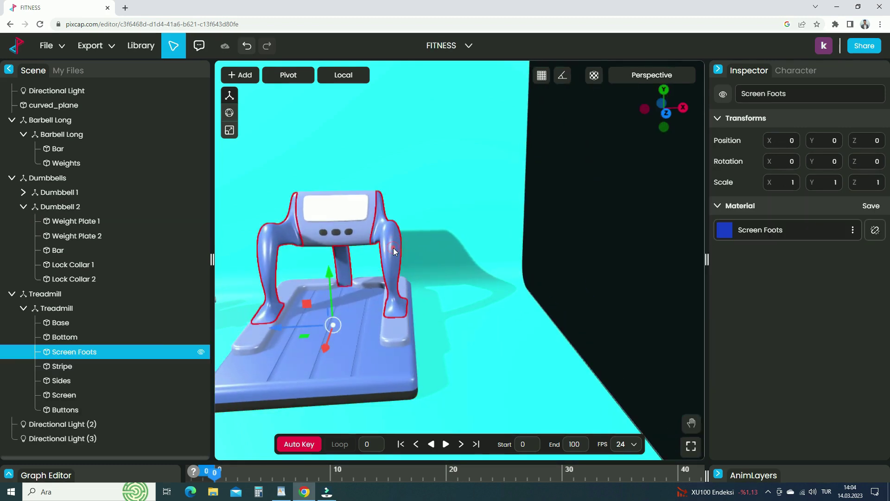
left_click(852, 230)
left_click(635, 209)
left_click_drag(579, 232, 613, 212)
left_click(613, 212)
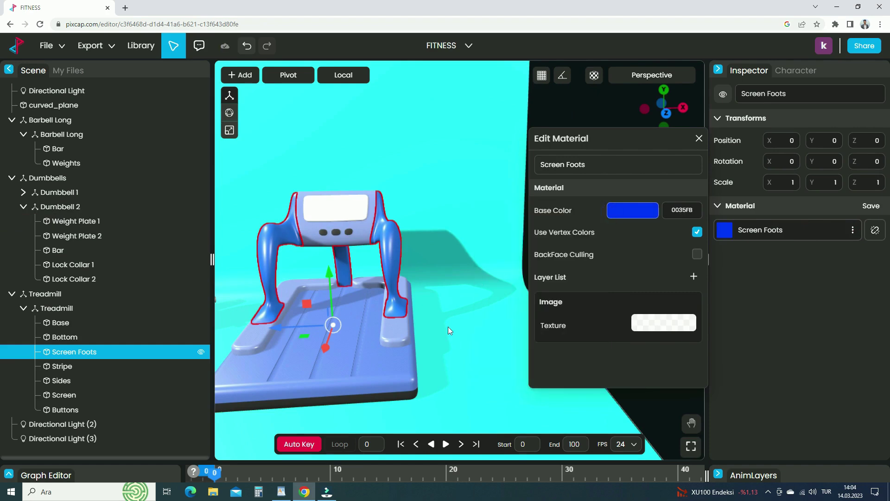
left_click(350, 359)
Assign the Screen Foots material to the treadmill's Base
left_click(349, 359)
left_click(741, 230)
left_click(575, 290)
left_click(622, 287)
scroll(502, 319, "up", 2)
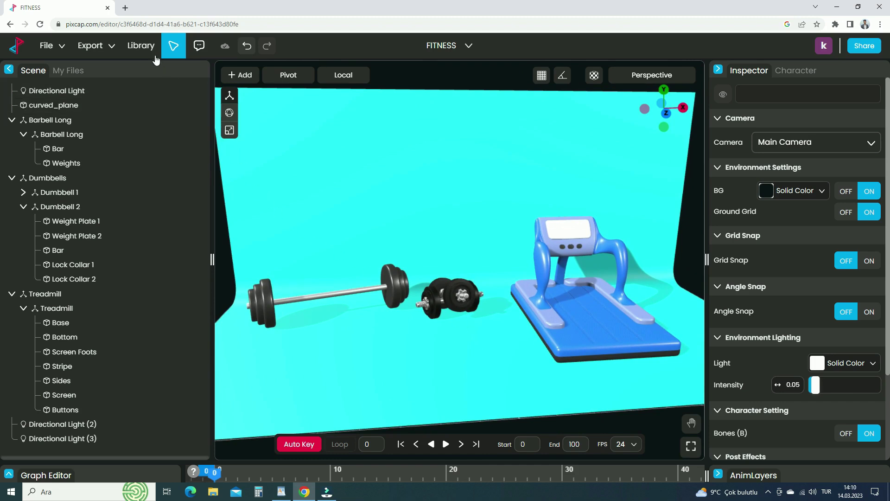
Import Young Boy from the Characters library, move him between dumbbells and treadmill, and enlarge him
left_click(144, 46)
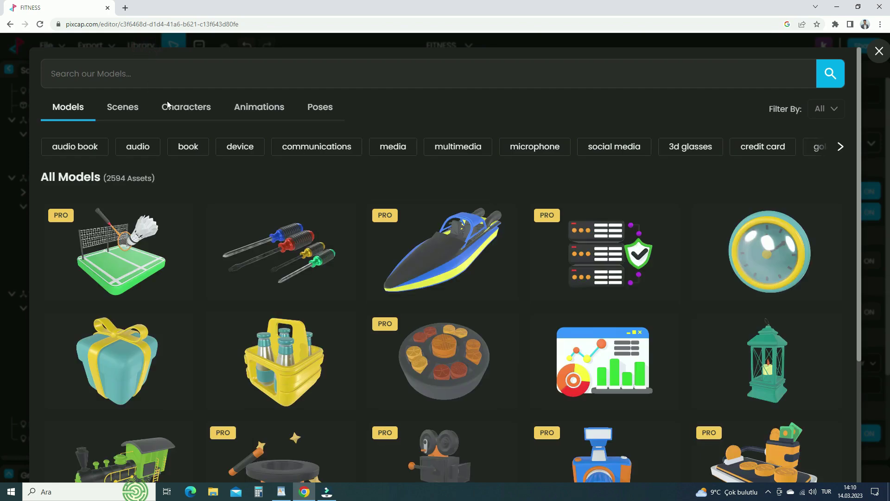
left_click(172, 107)
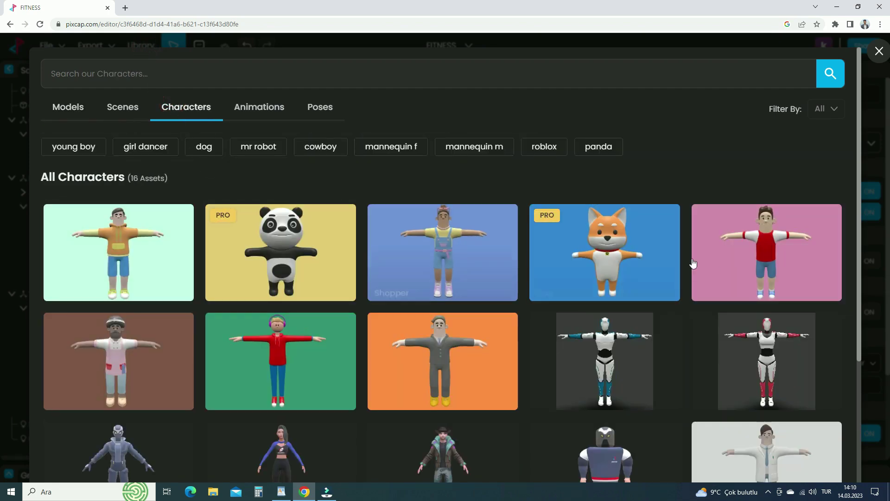
left_click(777, 249)
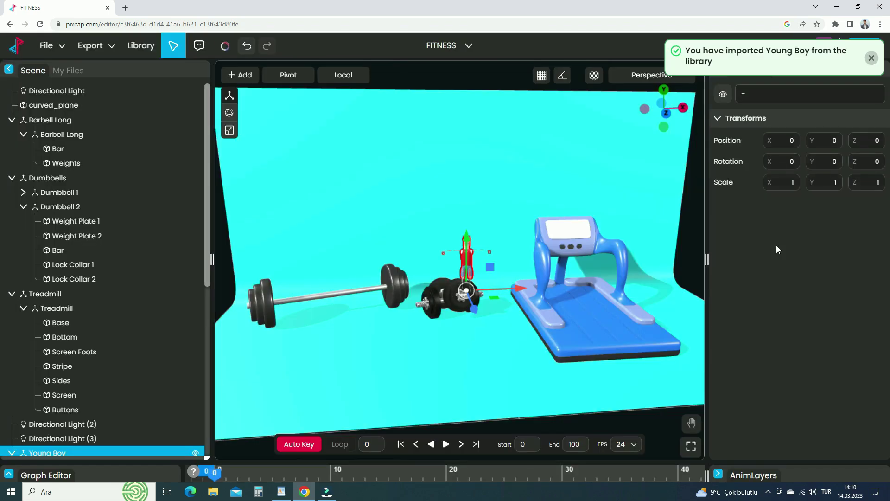
left_click_drag(466, 322, 517, 278)
left_click(229, 130)
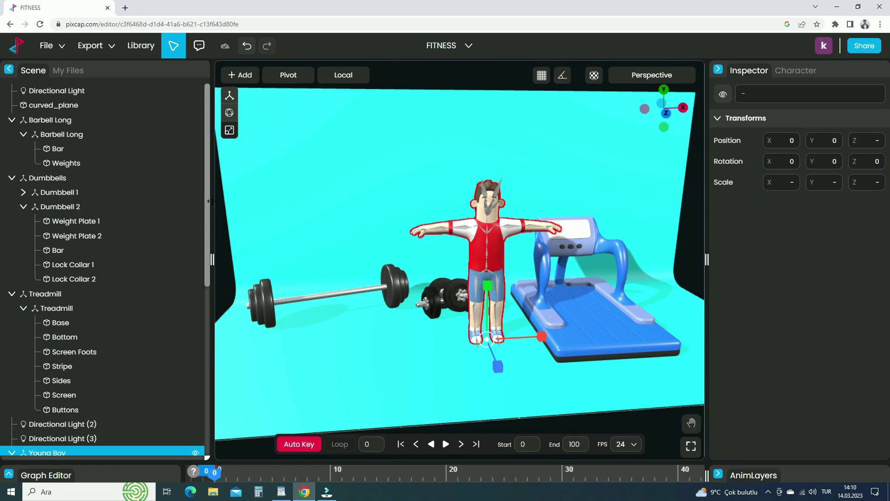
Search the animations for 'run', pick Woman Run, and target the Young Boy Skeleton
left_click(141, 46)
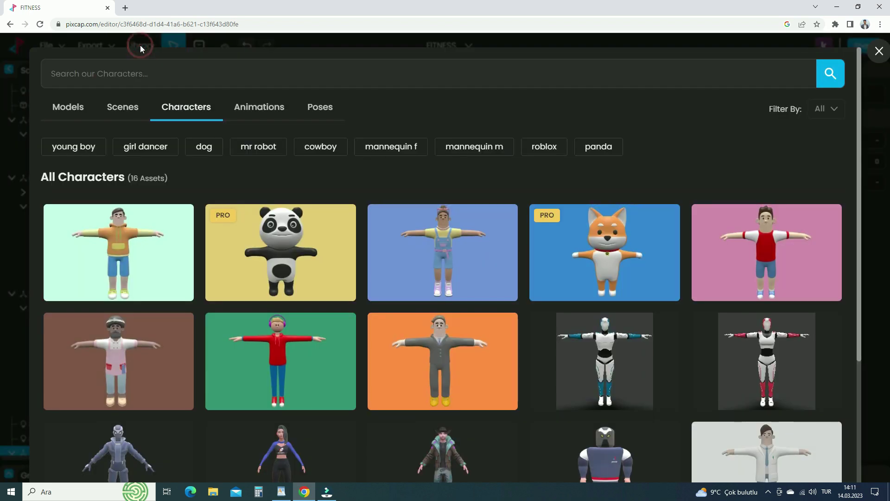
left_click(248, 108)
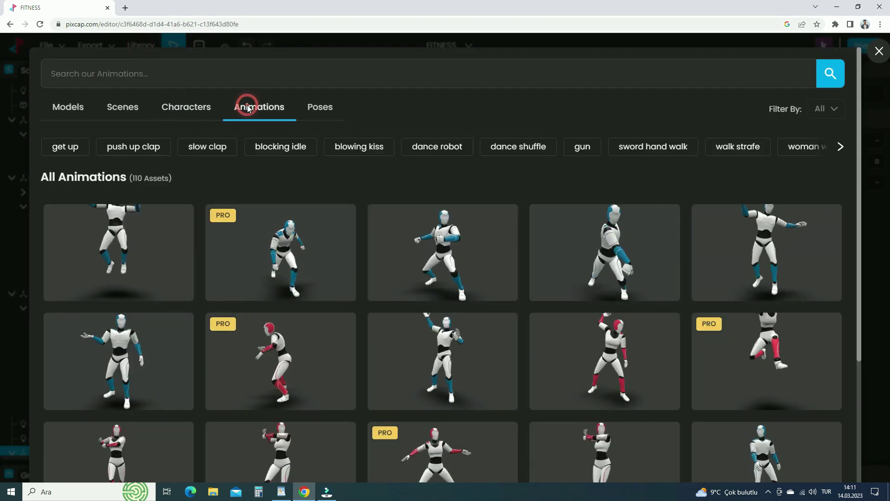
left_click(162, 75)
type("run")
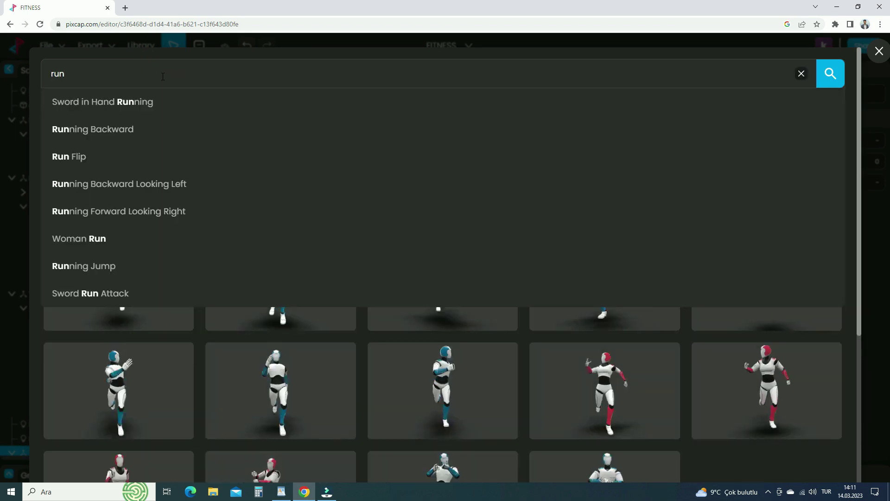
key("Return")
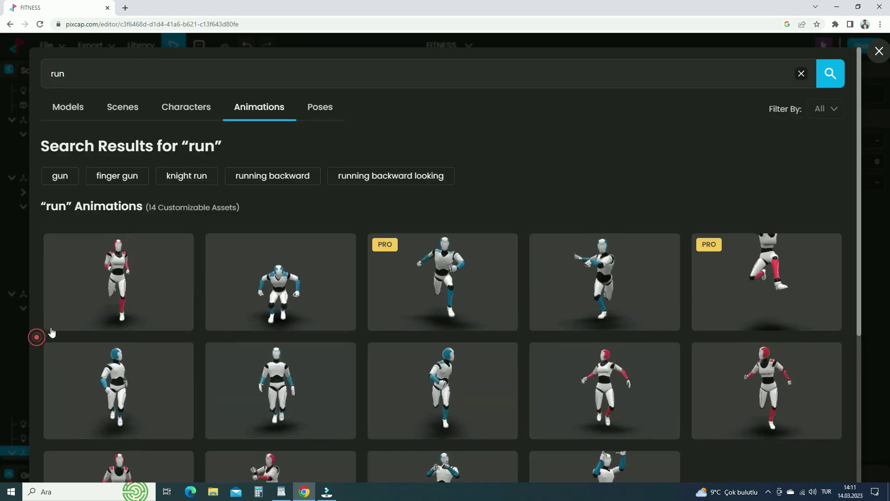
left_click(135, 252)
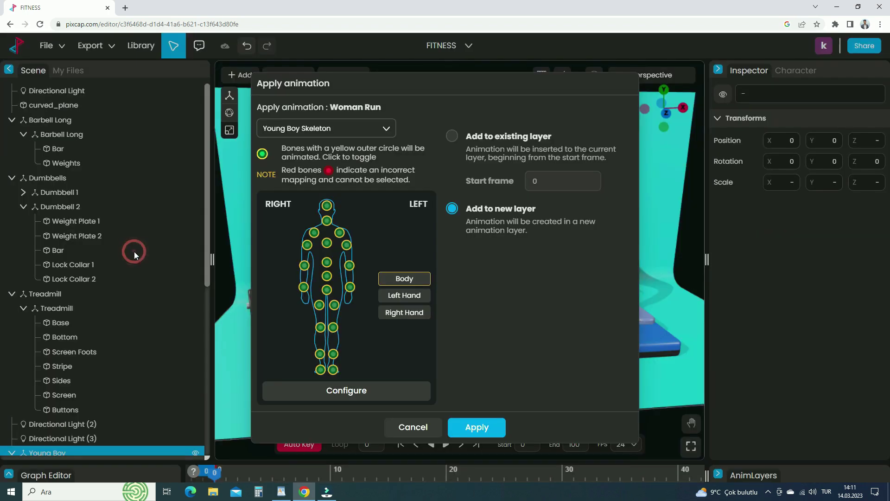
left_click(340, 132)
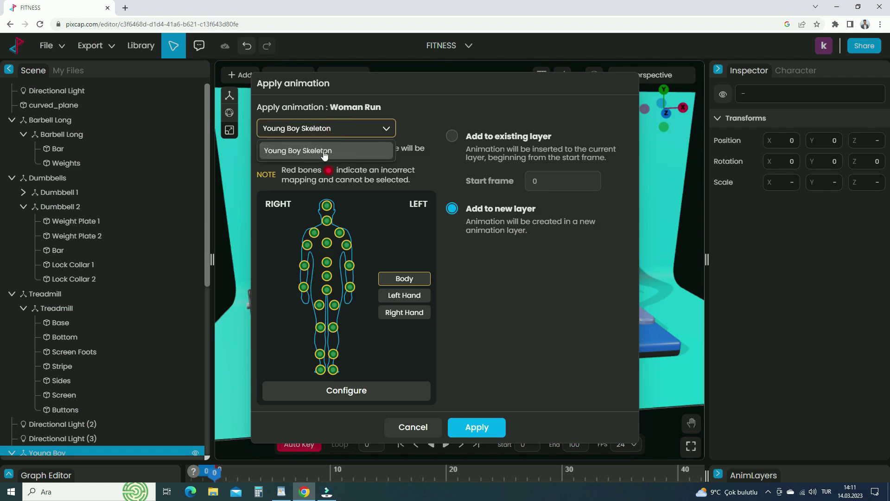
left_click(324, 152)
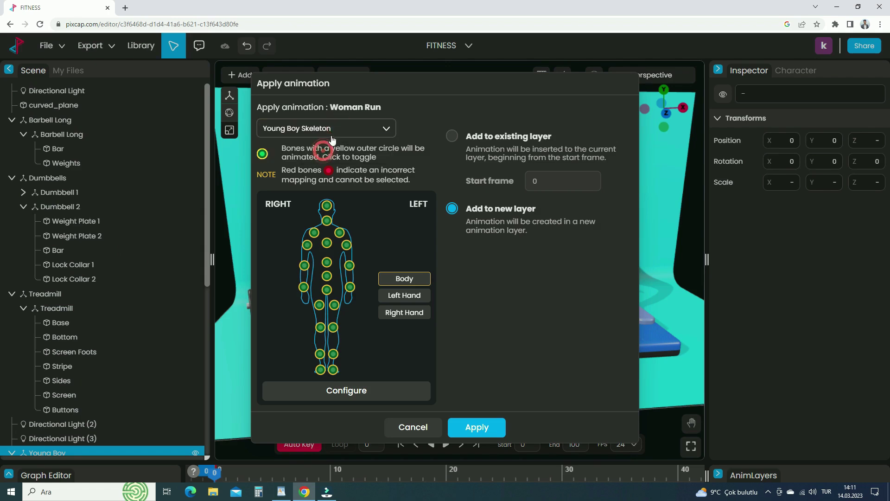
Apply Woman Run to the boy, preview the playback twice, and return to frame 0
left_click(492, 426)
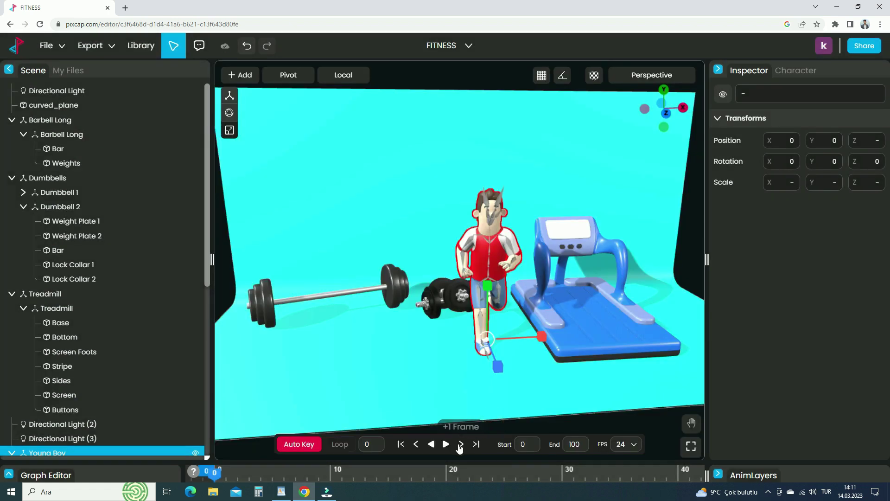
left_click(445, 443)
left_click(438, 445)
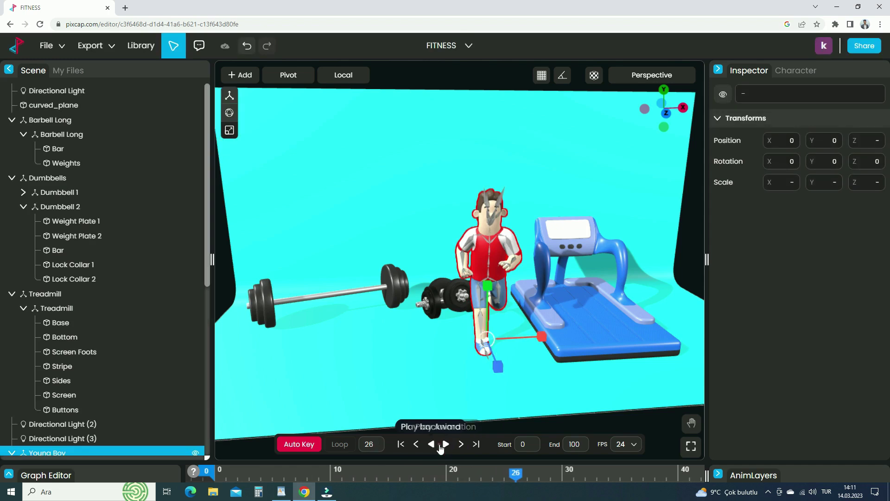
left_click(400, 444)
left_click(446, 444)
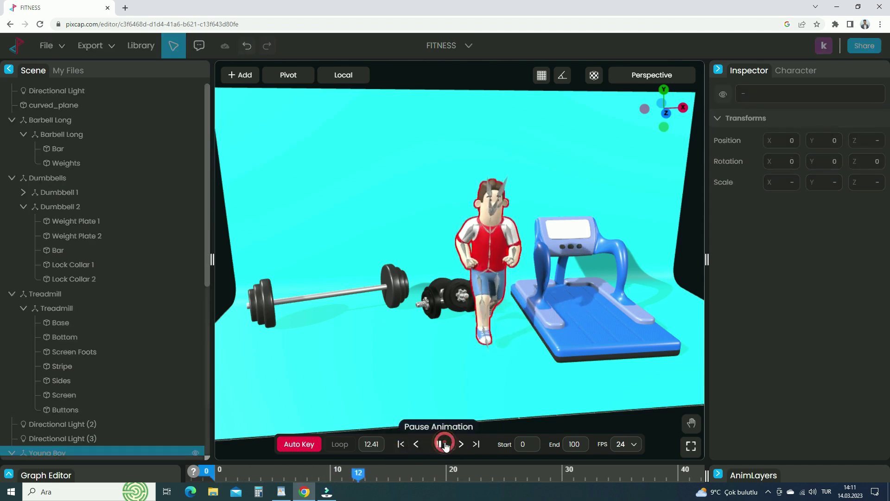
left_click(444, 445)
left_click(400, 443)
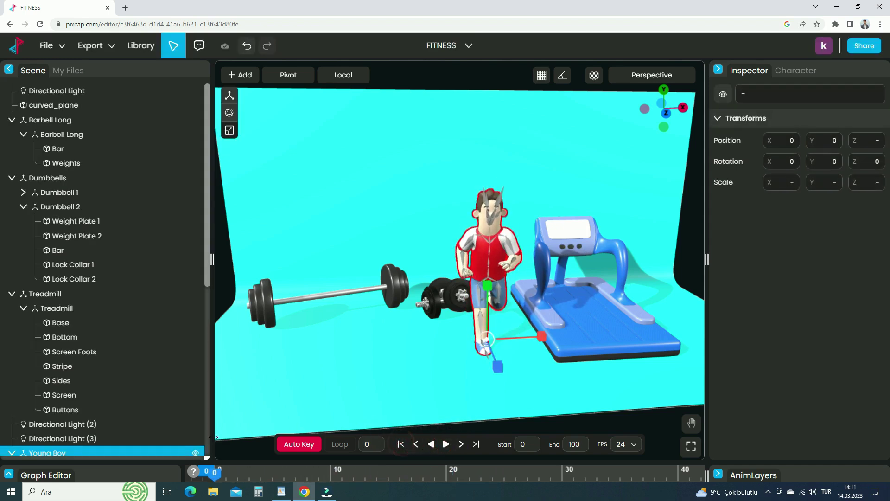
left_click(8, 474)
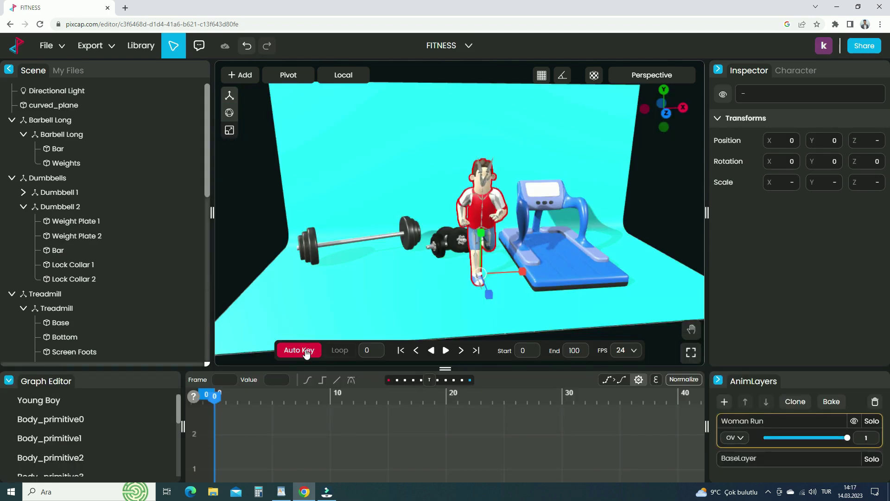
left_click(306, 351)
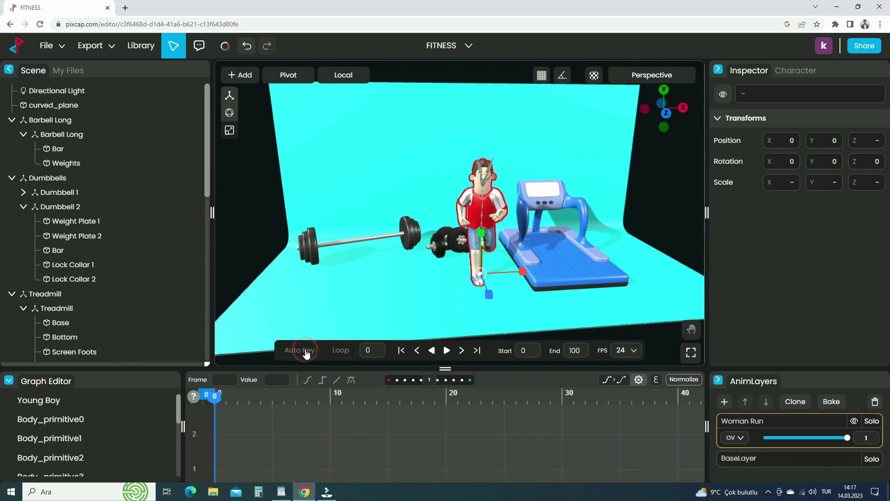
left_click(476, 259)
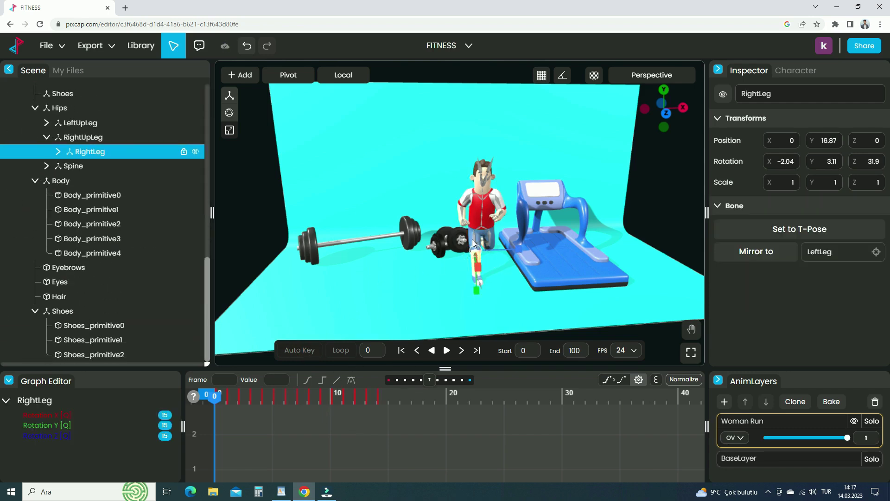
left_click(475, 238)
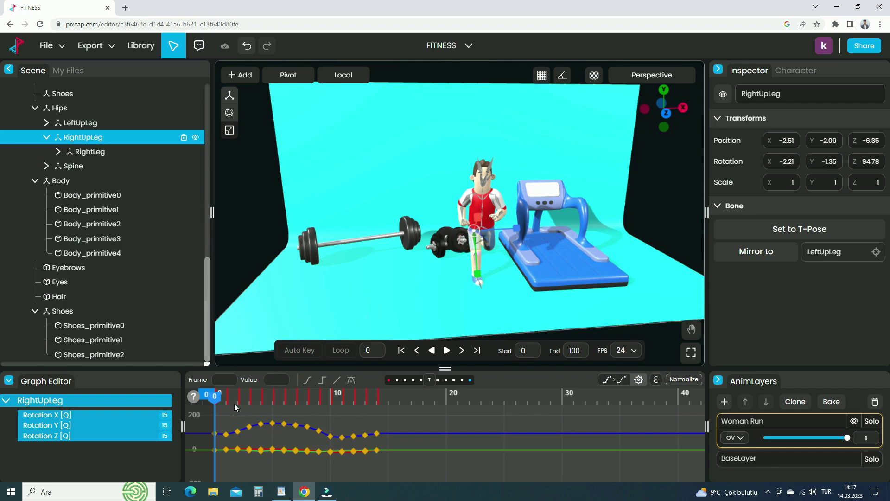
left_click_drag(220, 402, 378, 402)
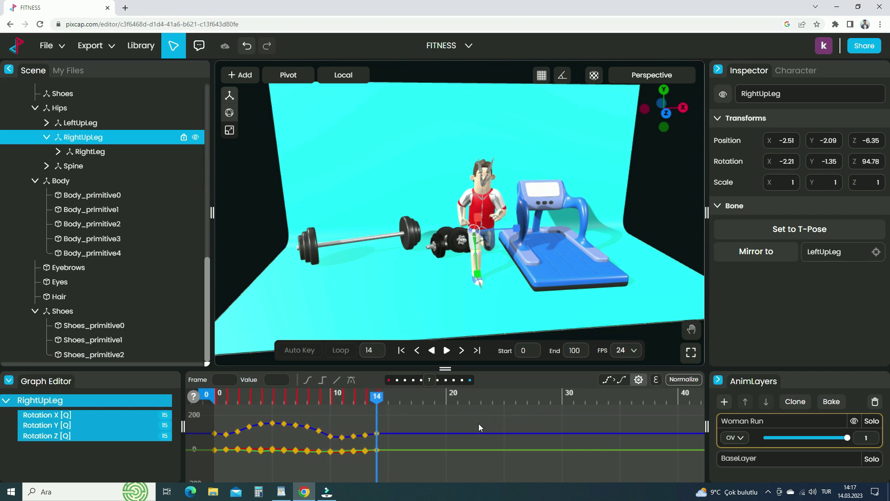
scroll(478, 423, "down", 5)
scroll(472, 426, "down", 3)
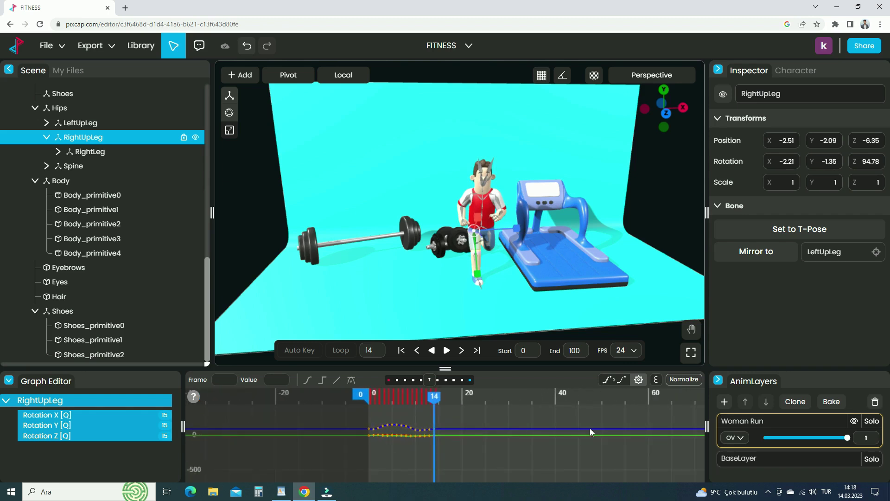
middle_click_drag(590, 428, 324, 431)
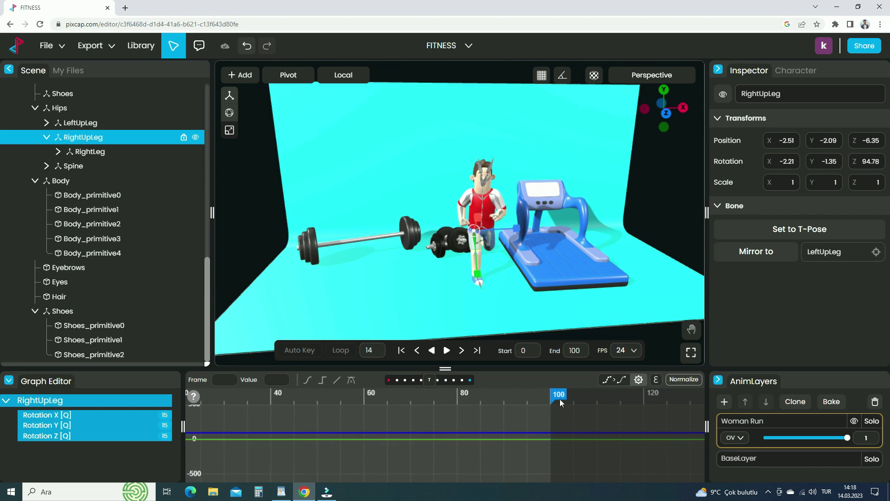
mouse_move(557, 398)
left_mouse_down()
mouse_move(378, 402)
mouse_move(529, 414)
left_mouse_up()
left_click_drag(586, 350, 571, 350)
left_click_drag(438, 401, 550, 399)
scroll(431, 418, "up", 5)
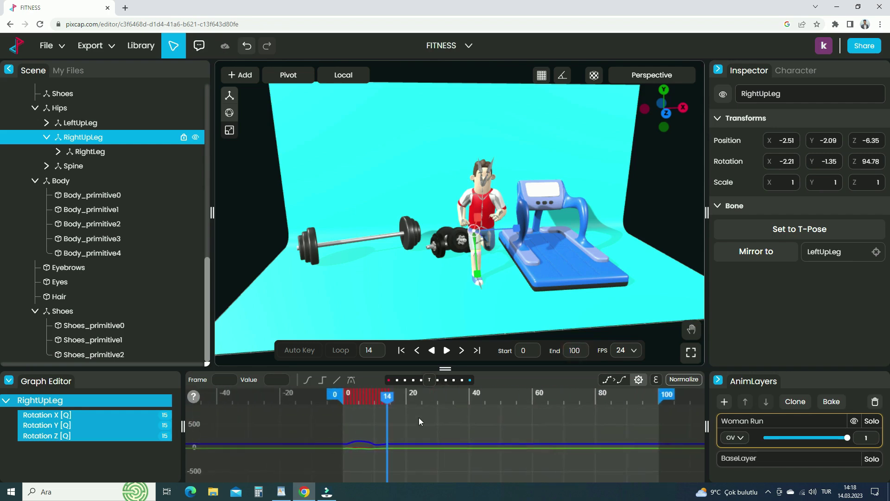
Add Woman Run to the existing layer at frames 14 and 28
left_click(149, 46)
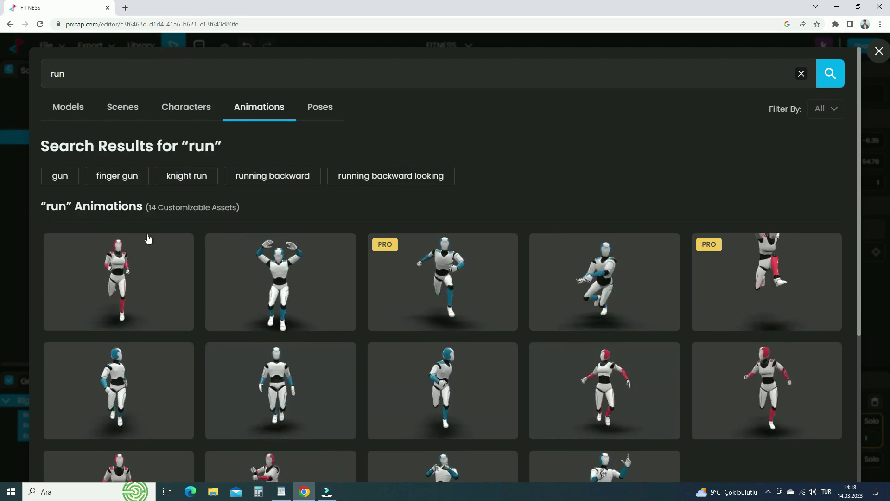
left_click(119, 263)
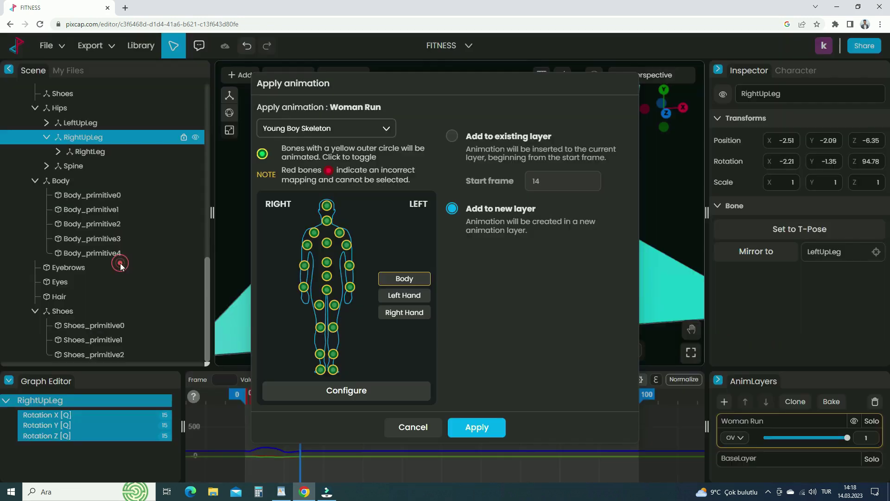
left_click(452, 137)
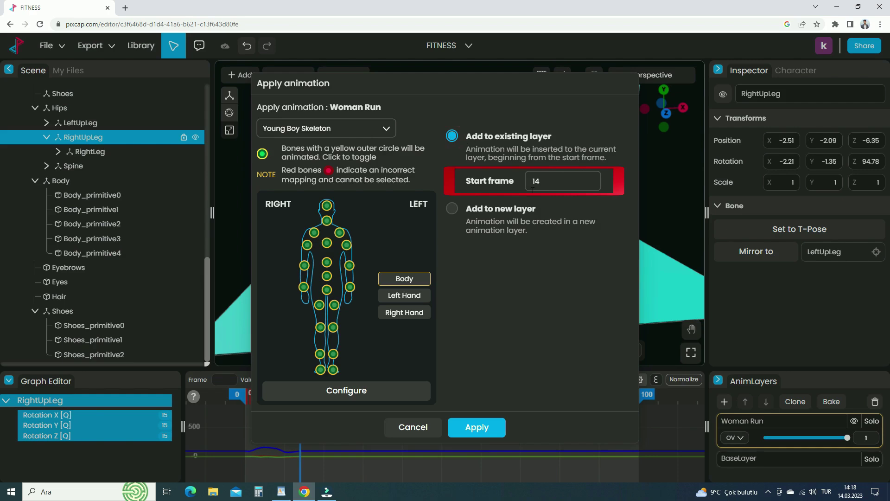
left_click(486, 432)
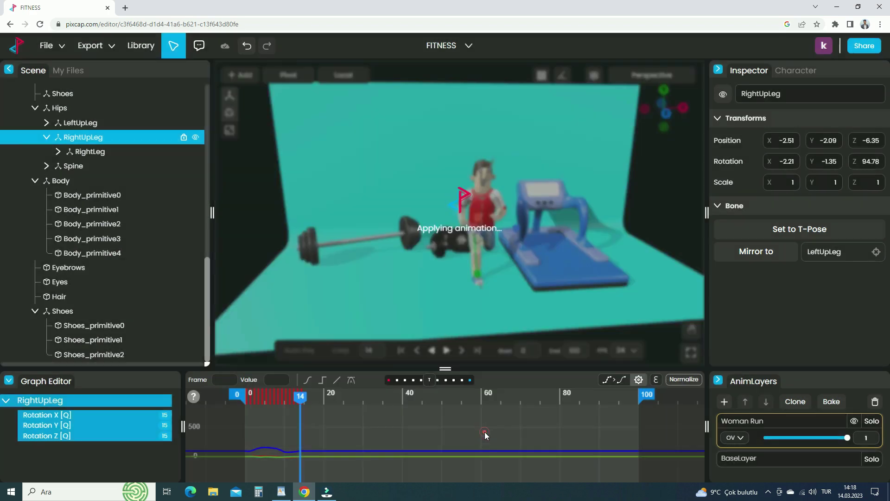
left_click_drag(300, 401, 361, 411)
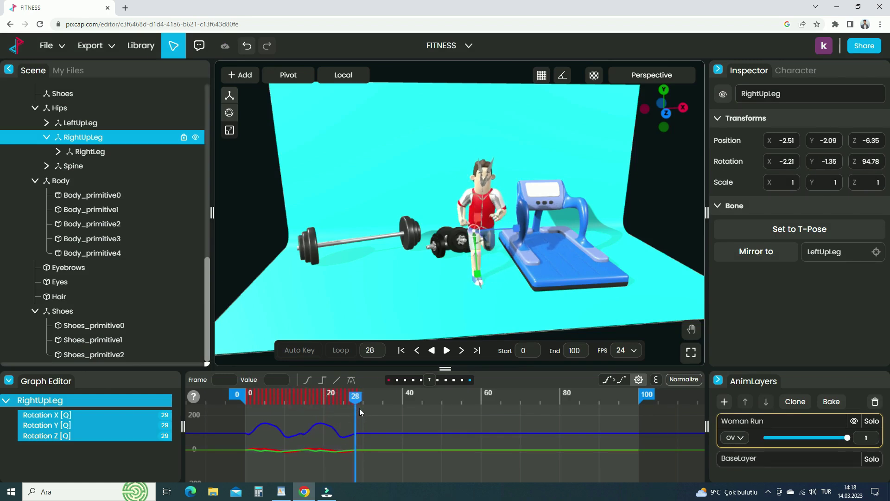
left_click(140, 45)
left_click(131, 254)
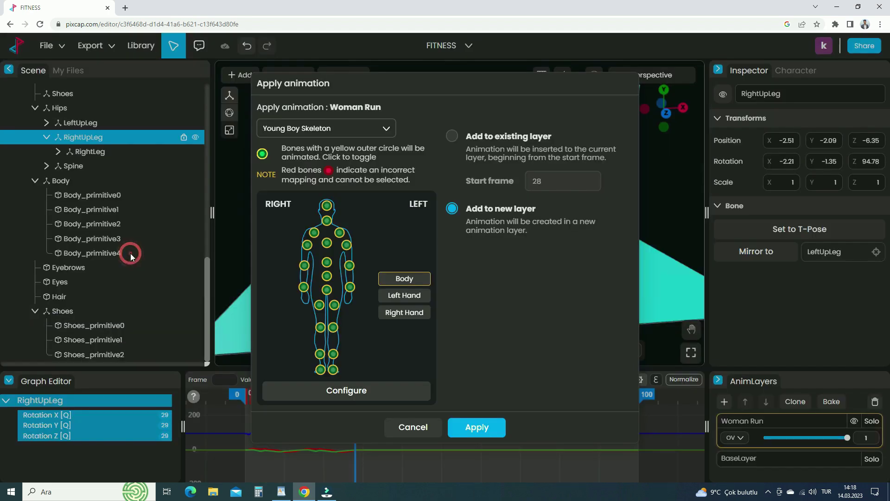
left_click(477, 427)
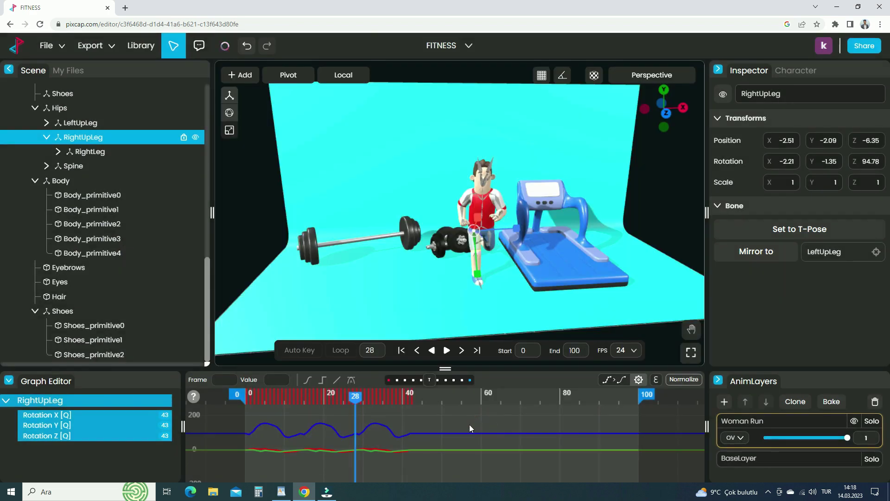
left_click_drag(394, 407, 410, 413)
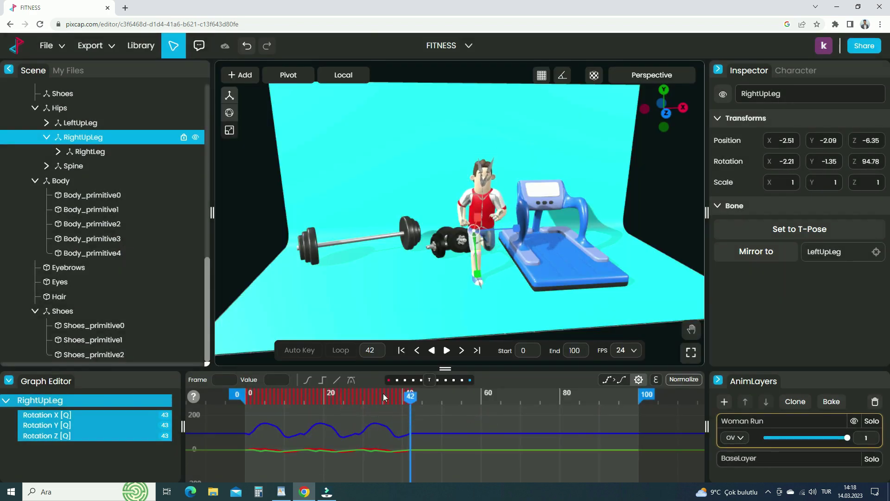
Append further Woman Run cycles at frames 42, 56 and 70
left_click(142, 45)
left_click(135, 273)
left_click(476, 426)
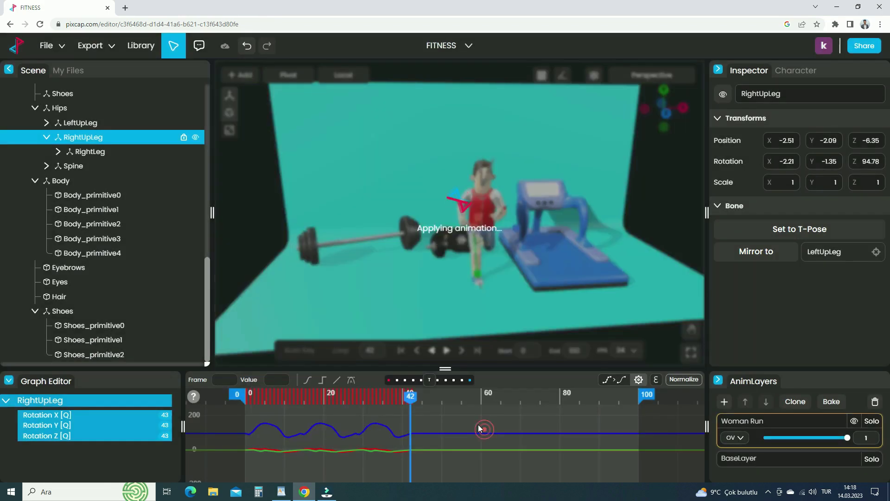
left_click_drag(418, 406, 472, 407)
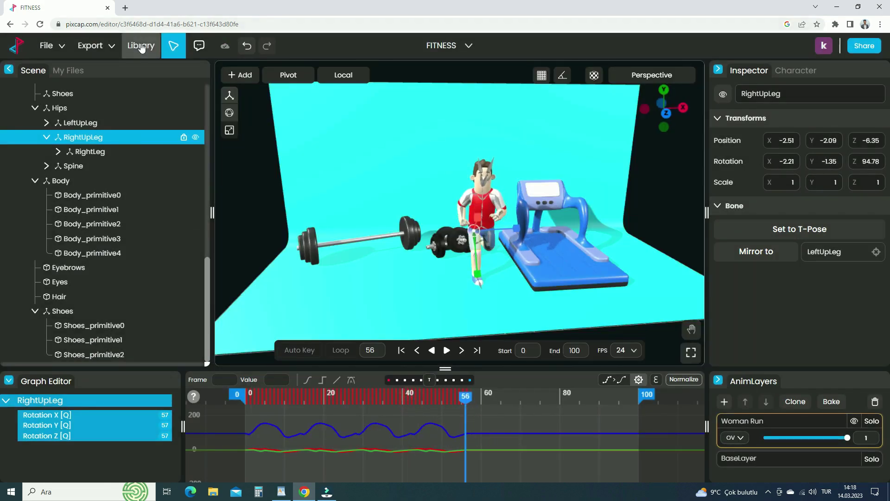
left_click(142, 45)
left_click(119, 278)
left_click(477, 426)
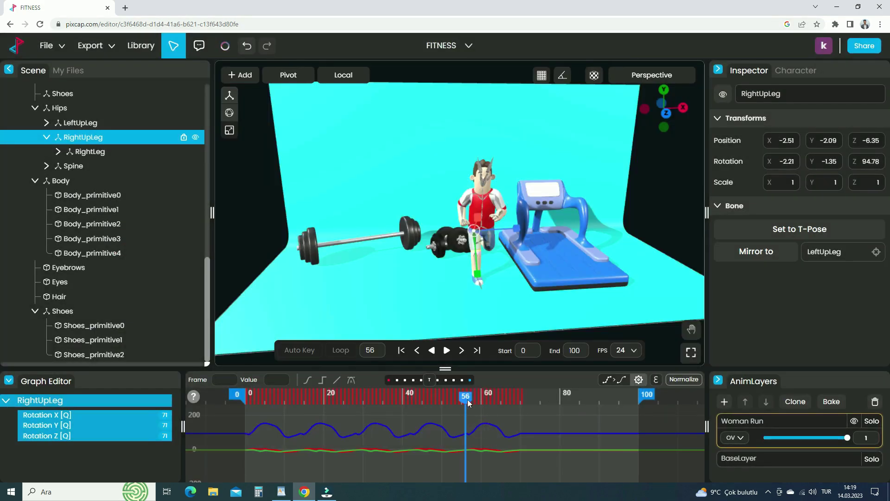
left_click_drag(477, 407, 519, 413)
left_click(141, 45)
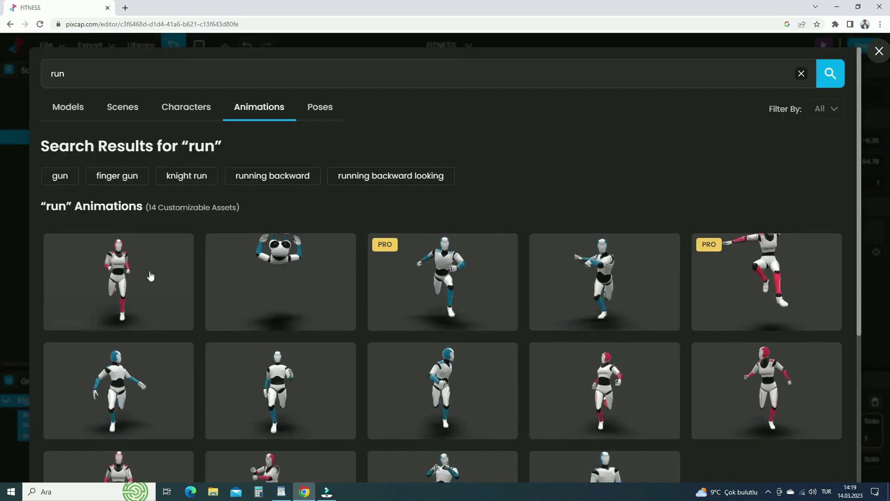
left_click(122, 278)
left_click(477, 426)
left_click_drag(528, 406, 576, 412)
Append the final Woman Run cycles at frames 84 and 98, then rewind and play
left_click(147, 49)
left_click(144, 252)
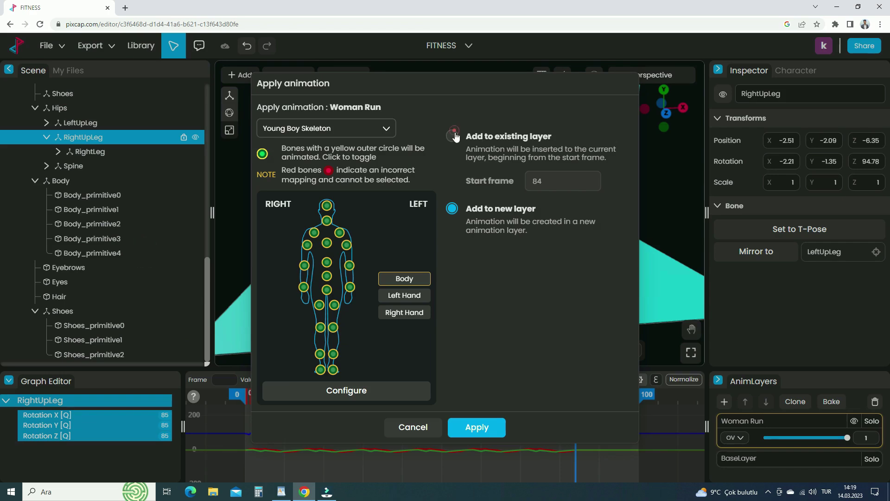
left_click(466, 426)
left_click_drag(605, 402, 631, 409)
left_click(141, 45)
left_click(144, 250)
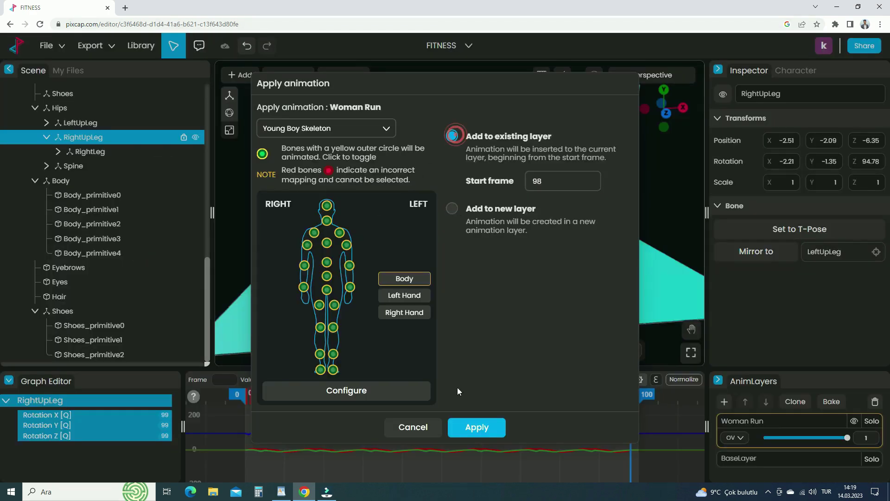
left_click(476, 427)
left_click_drag(626, 398, 242, 414)
left_click(446, 350)
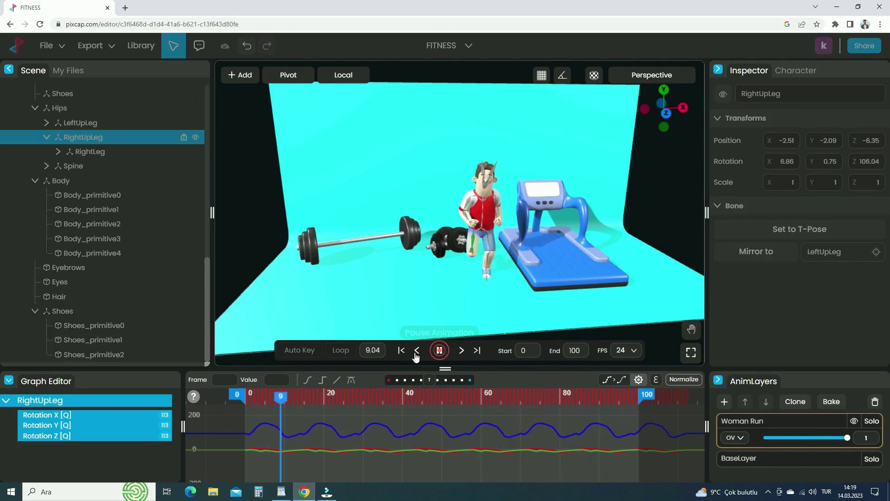
Place the Young Boy Skeleton on the treadmill at 0.67, 0.15, 0.12, rotated 175.18° on Y
left_click(440, 350)
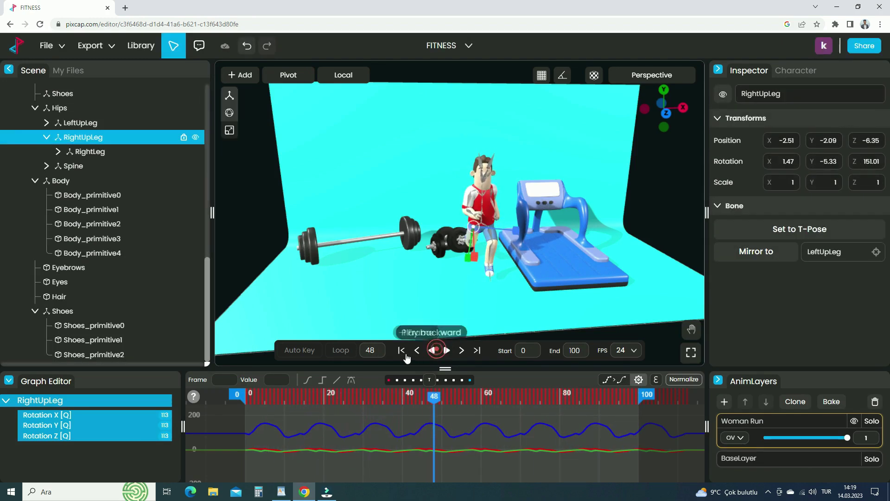
left_click(402, 351)
left_click(228, 97)
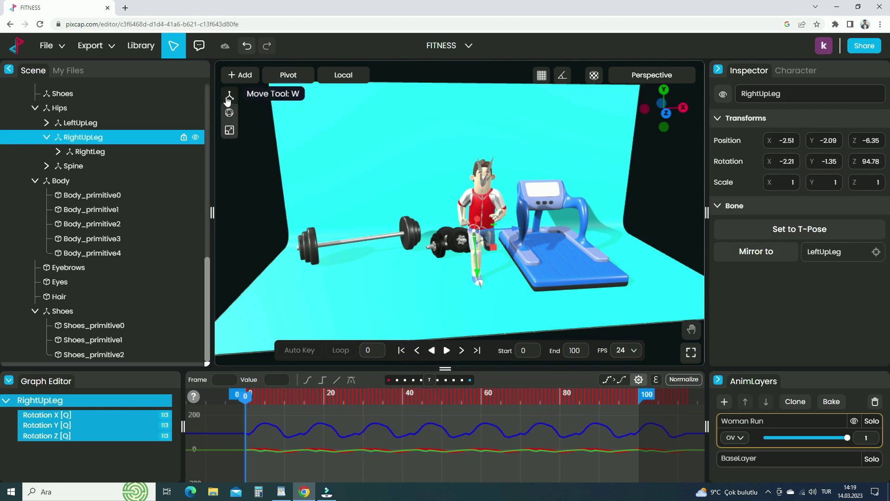
scroll(88, 171, "up", 4)
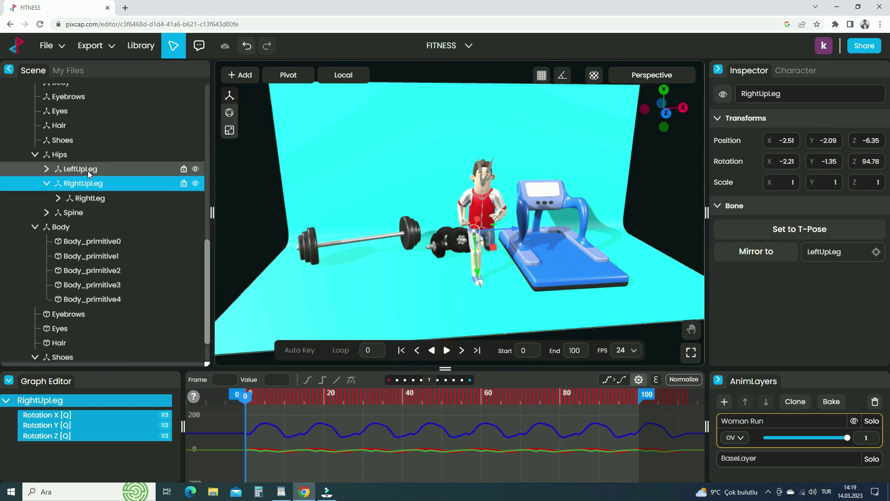
left_click(83, 207)
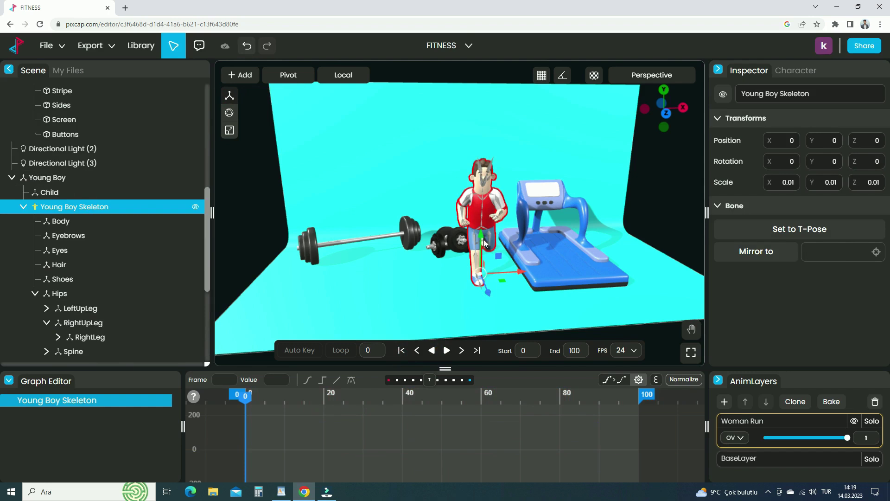
left_click_drag(488, 268, 628, 194)
left_click(229, 113)
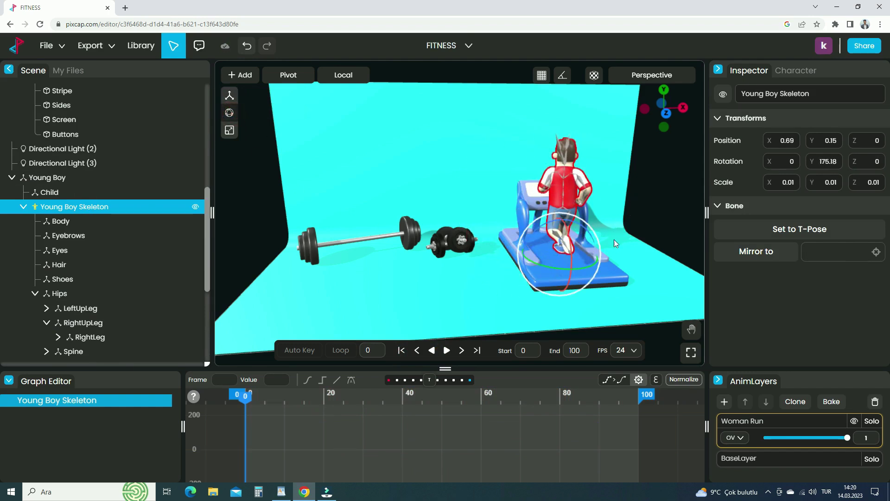
left_click(229, 94)
mouse_move(541, 252)
left_mouse_down()
mouse_move(518, 255)
mouse_move(545, 238)
mouse_move(552, 244)
left_mouse_up()
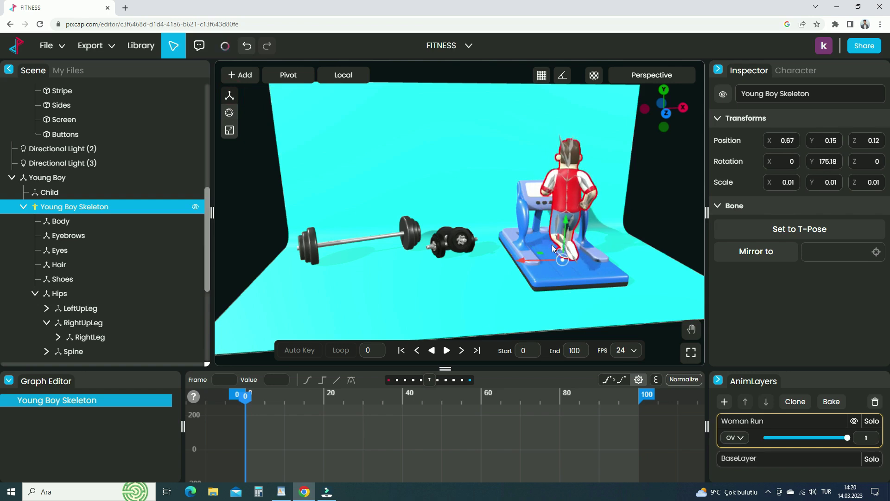
left_click(446, 351)
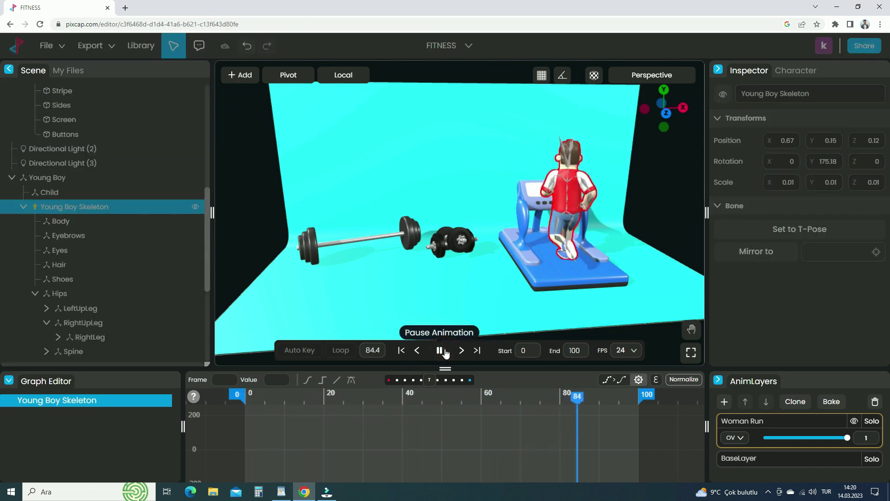
Import the Programmer character from the full Characters list and move it toward the camera
left_click(439, 351)
left_click(401, 350)
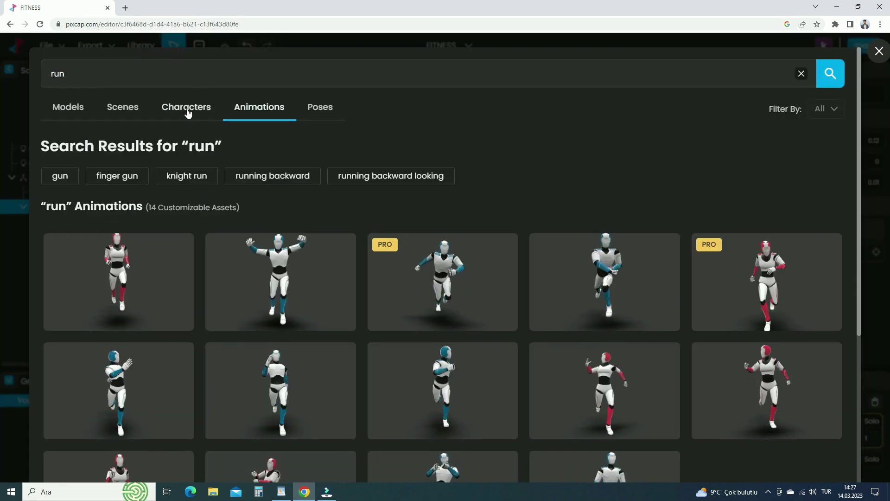
left_click(187, 108)
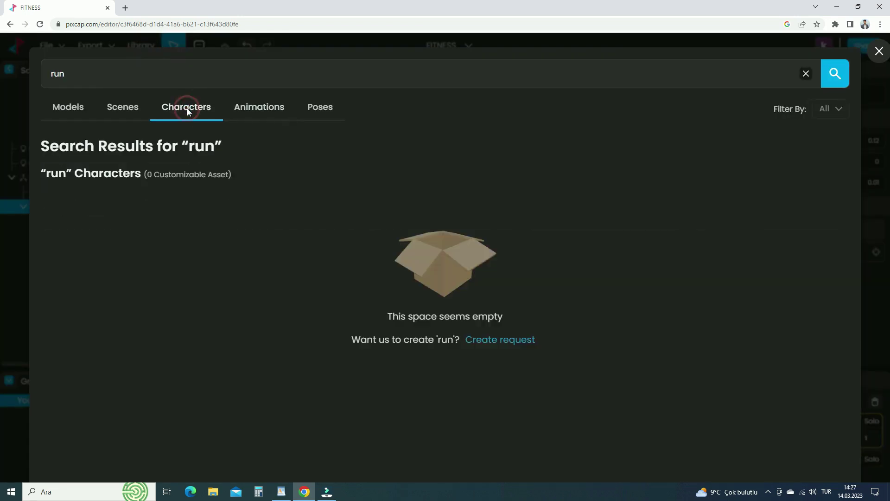
left_click(802, 74)
left_click(129, 284)
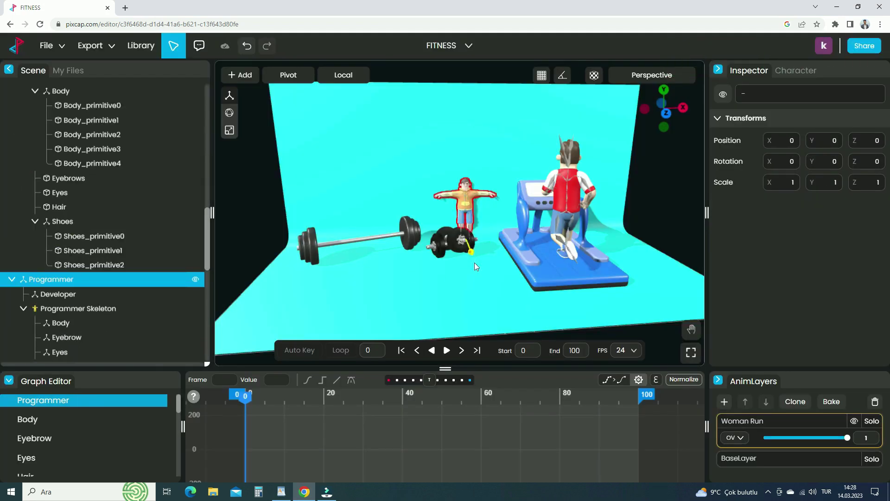
left_click_drag(474, 262, 482, 283)
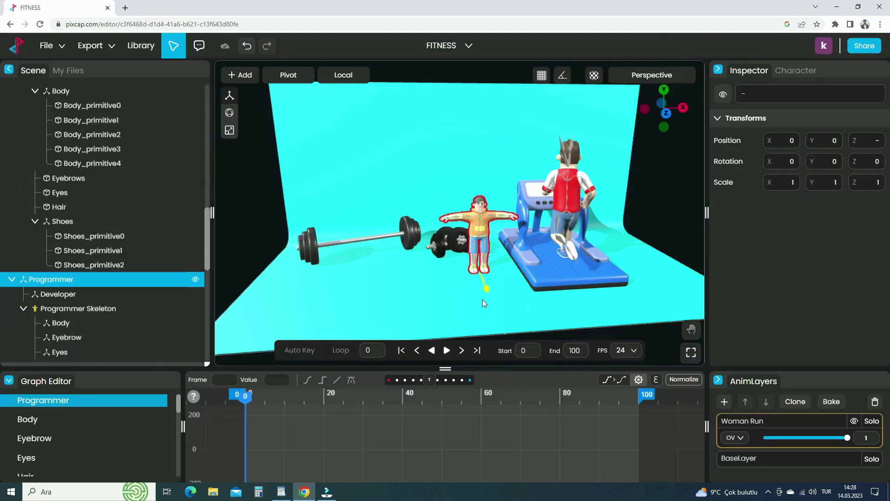
mouse_move(479, 253)
left_mouse_down()
mouse_move(482, 221)
mouse_move(482, 236)
left_mouse_up()
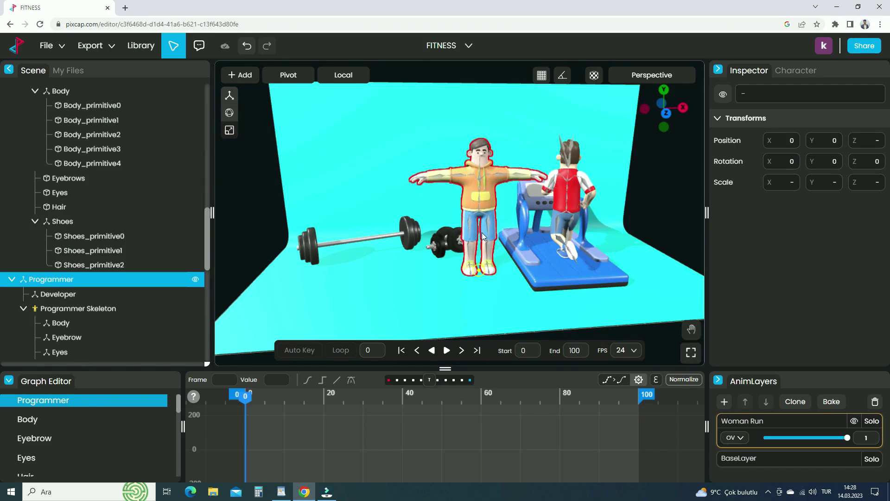
Apply Push UP Clap, found by searching 'push up', to the Programmer Skeleton as a new layer
left_click(154, 51)
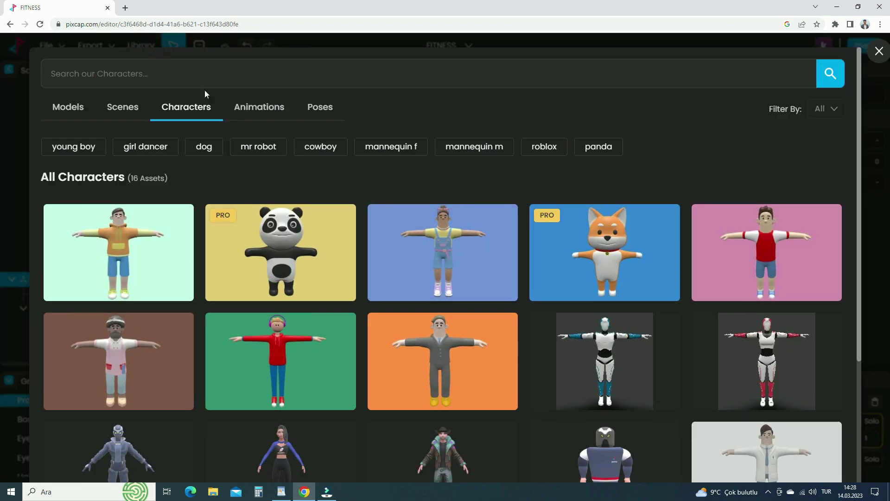
left_click(254, 107)
left_click(185, 79)
type("push up")
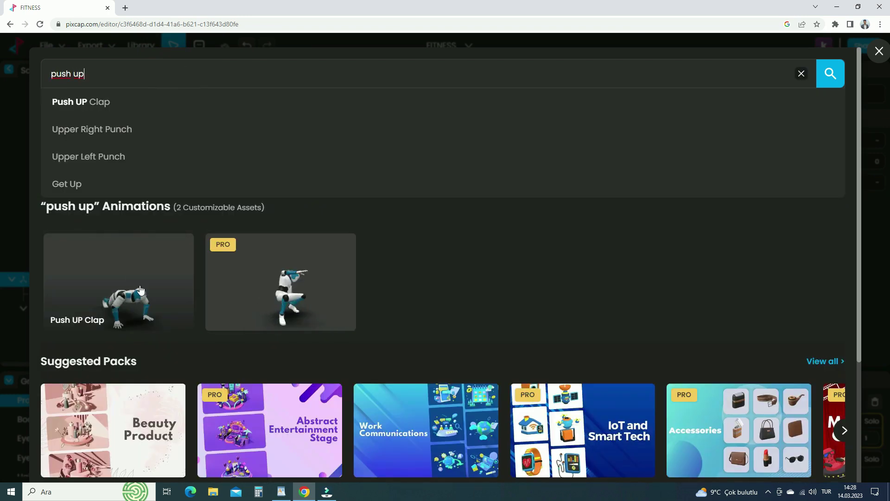
left_click(141, 290)
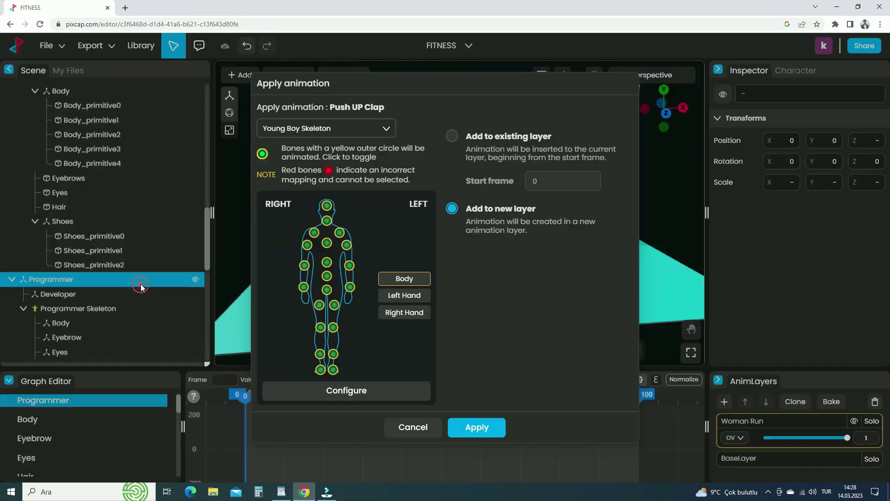
left_click(366, 131)
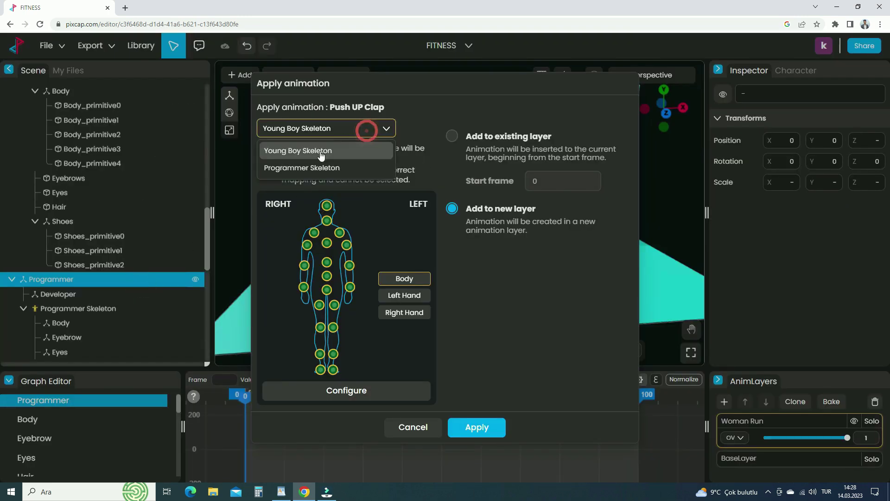
left_click(349, 170)
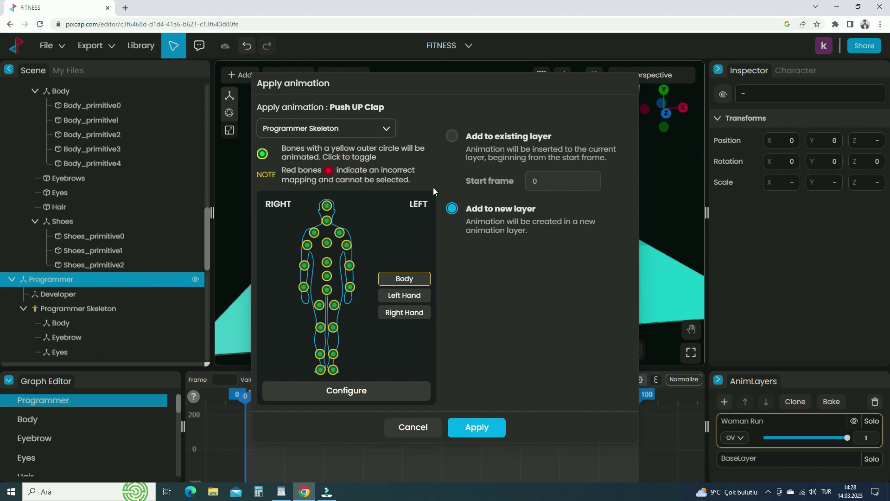
left_click(478, 431)
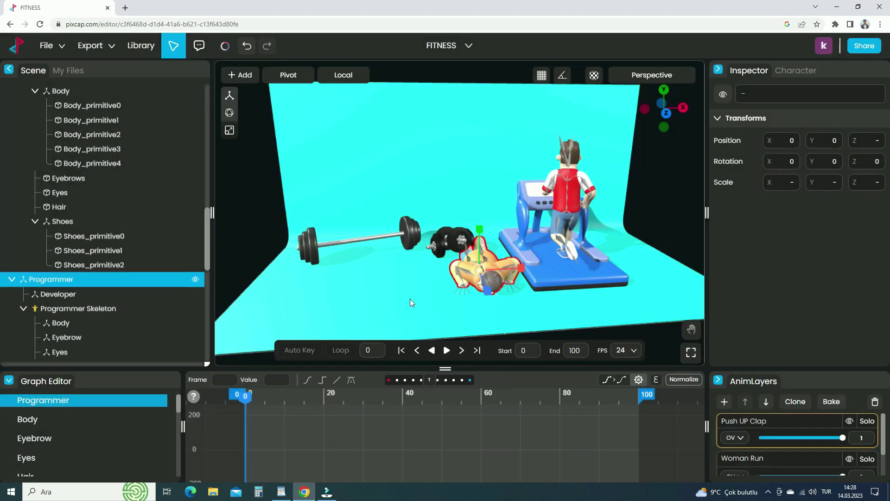
left_click(447, 350)
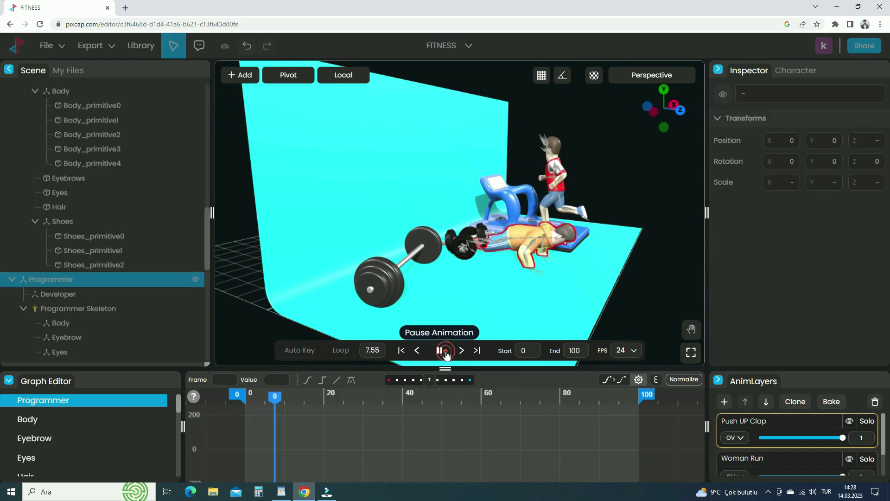
left_click(440, 351)
left_click(402, 350)
Append a Push UP Clap cycle to the existing layer at frame 25
scroll(500, 262, "up", 2)
left_click(510, 256)
left_click_drag(307, 407, 357, 406)
left_click(141, 45)
left_click(120, 278)
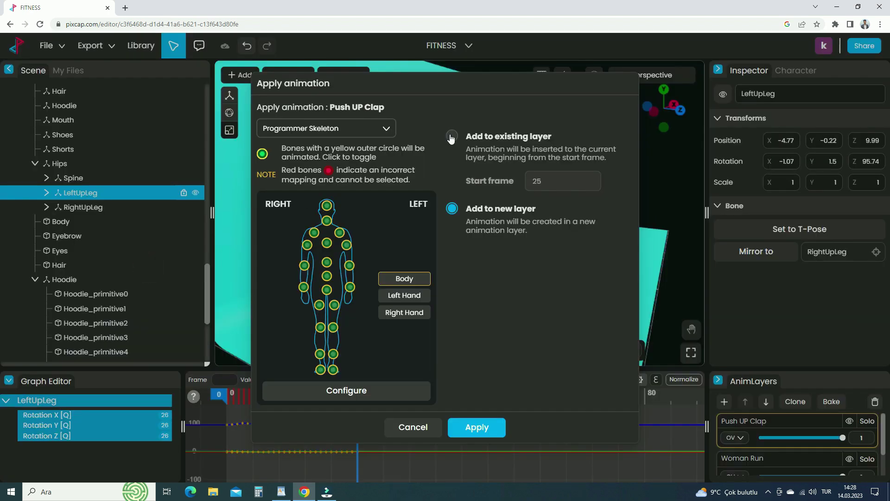
left_click(477, 427)
Append further Push UP Clap cycles at frames 50 and 75
left_click_drag(358, 400, 489, 402)
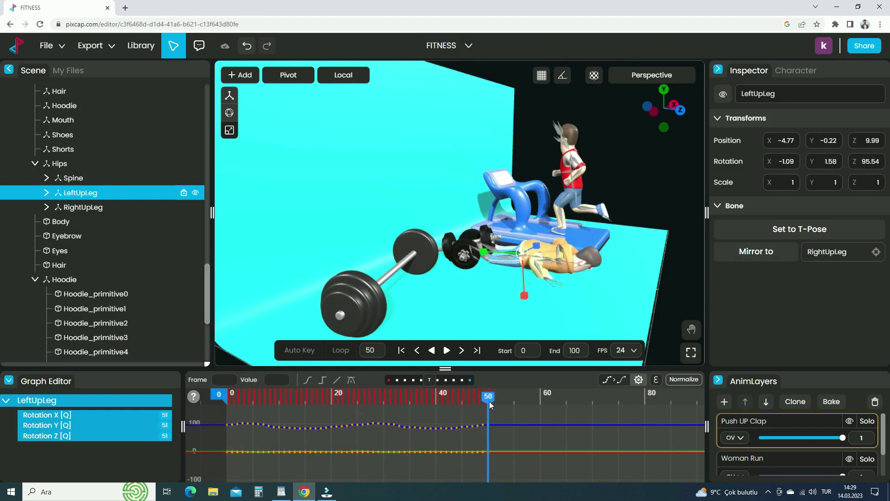
left_click(141, 45)
left_click(119, 278)
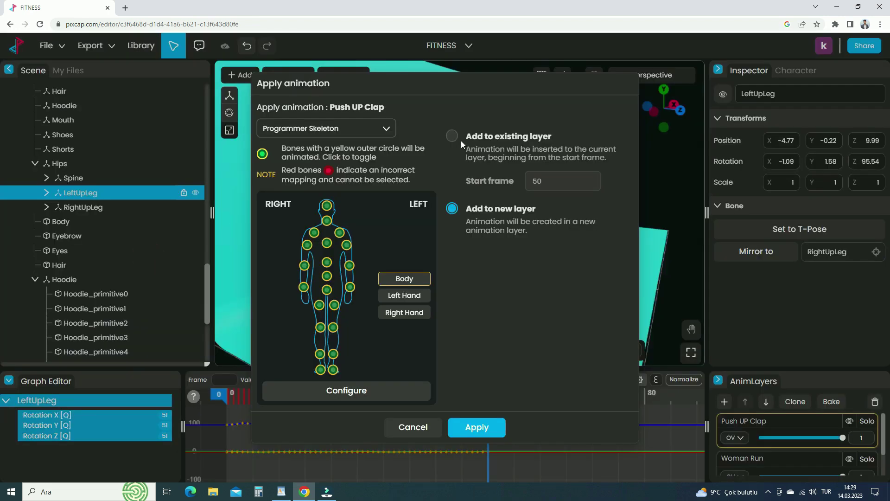
left_click(493, 429)
left_click_drag(491, 419, 586, 404)
left_click(139, 45)
left_click(137, 245)
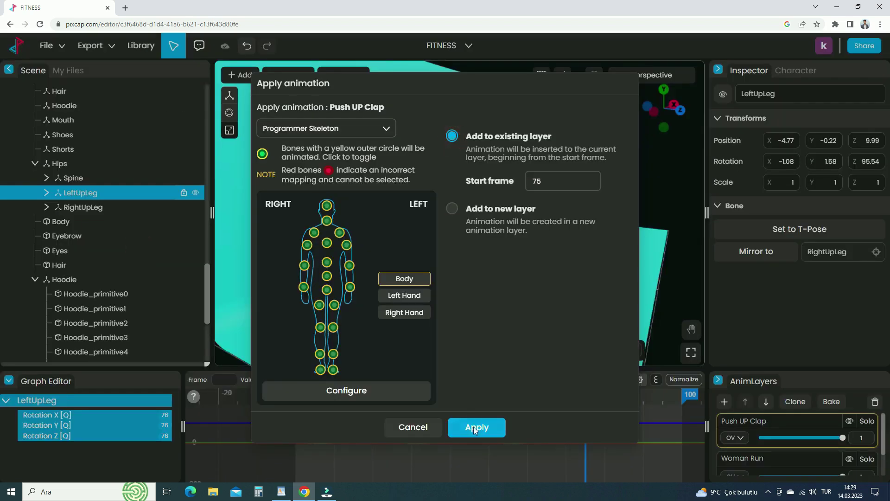
left_click(453, 139)
left_click(474, 427)
Play the extended push-ups, then nudge the Programmer's whole skeleton forward
left_click(402, 350)
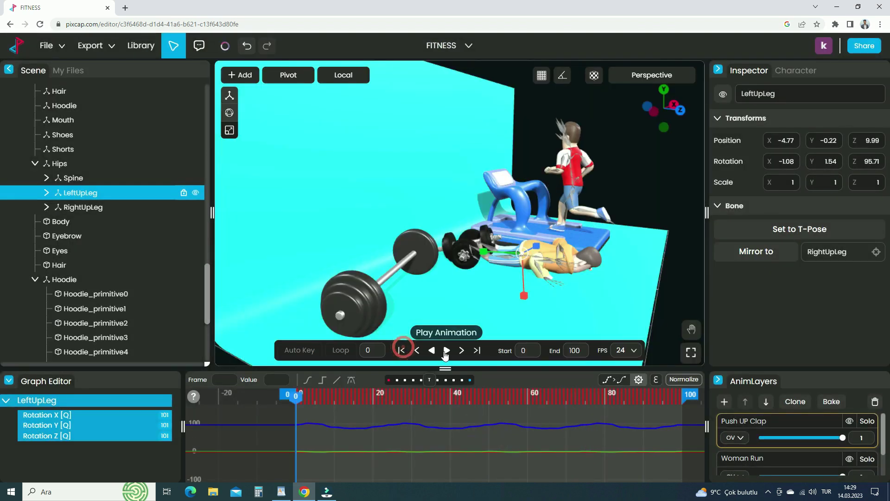
left_click(446, 350)
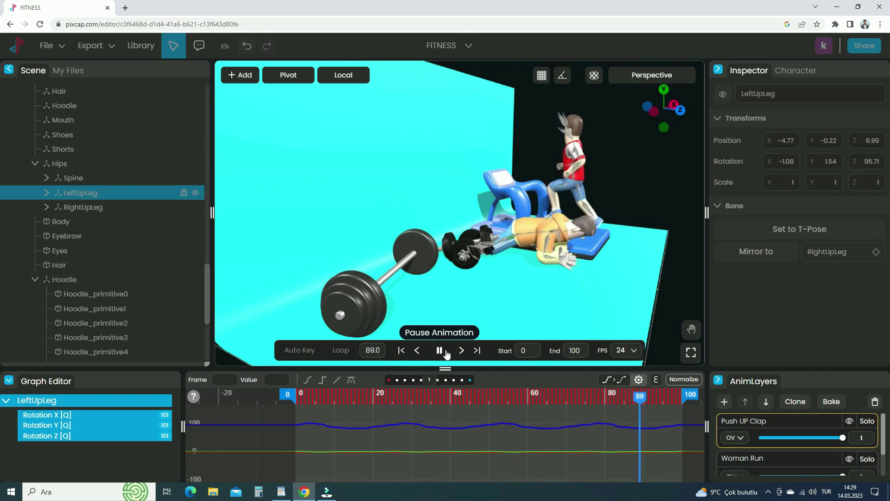
left_click(432, 350)
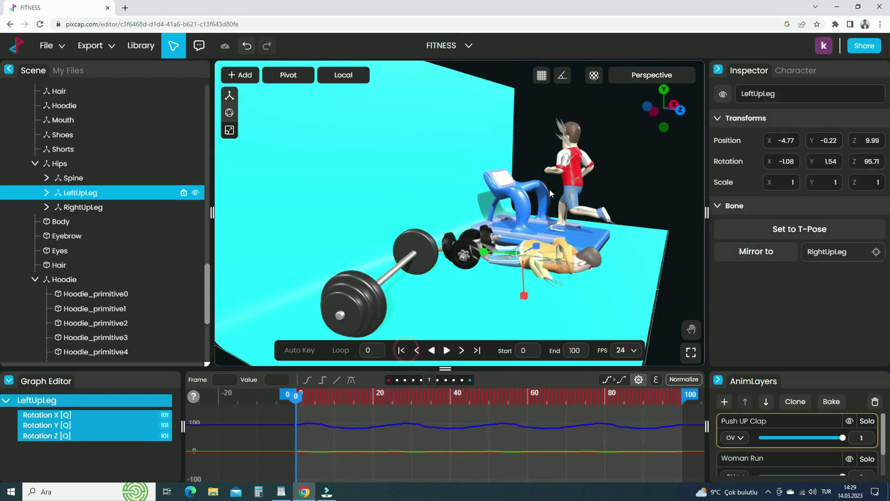
scroll(533, 278, "up", 3)
scroll(535, 278, "down", 3)
scroll(145, 178, "up", 3)
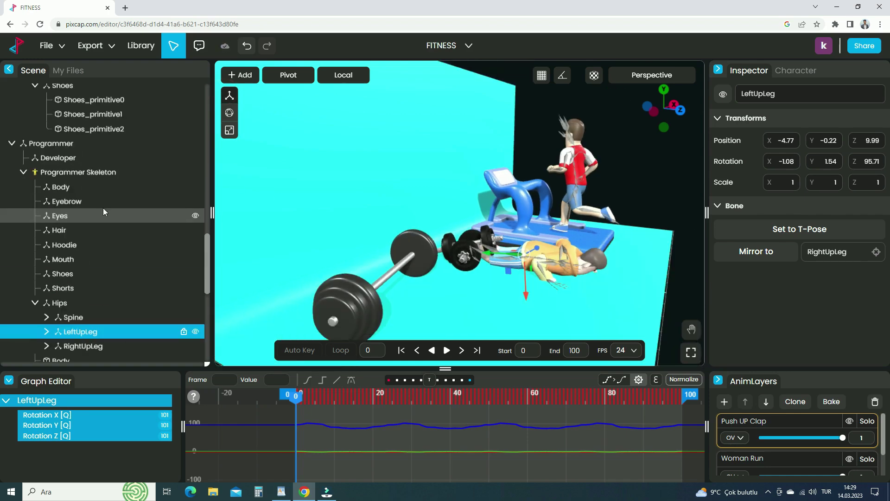
left_click(99, 173)
left_click_drag(528, 227, 491, 282)
Rotate the Programmer Skeleton to about -78° Y and move it left beside the barbell
key("e")
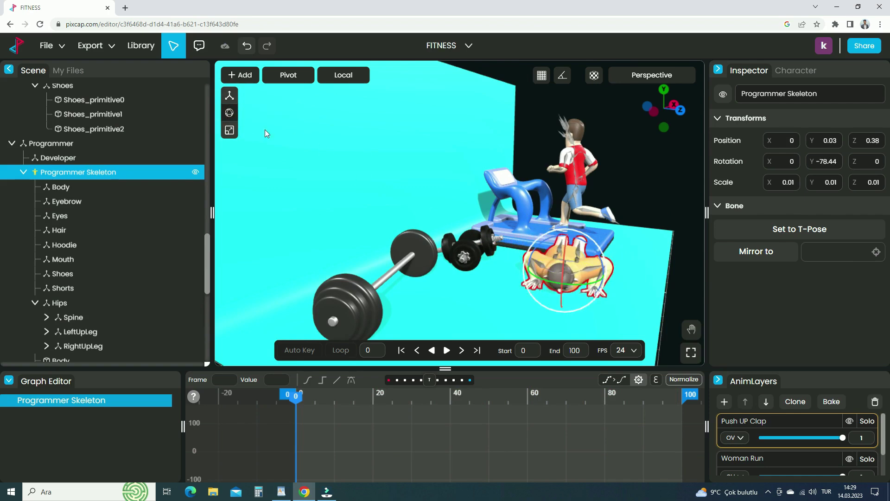
left_click(229, 95)
left_click_drag(589, 260, 573, 276)
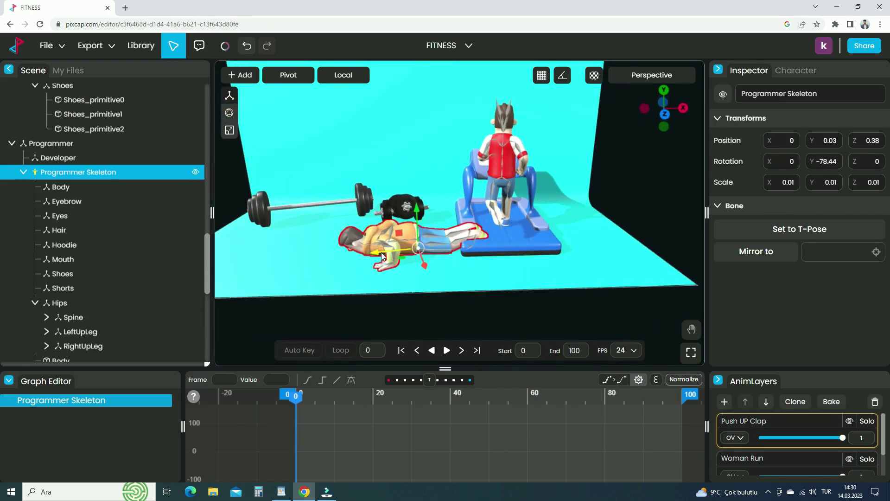
left_click_drag(371, 241, 347, 272)
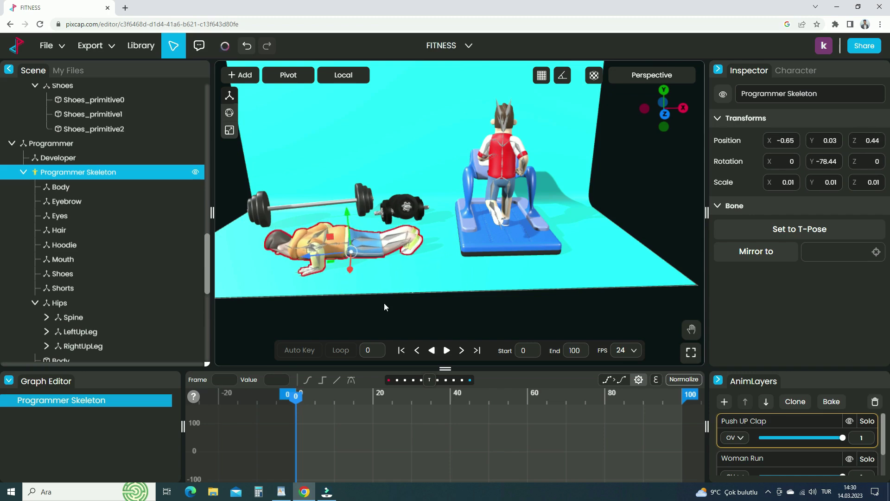
Play the animation to check the push-up placement, then rewind to the first frame
left_click(447, 352)
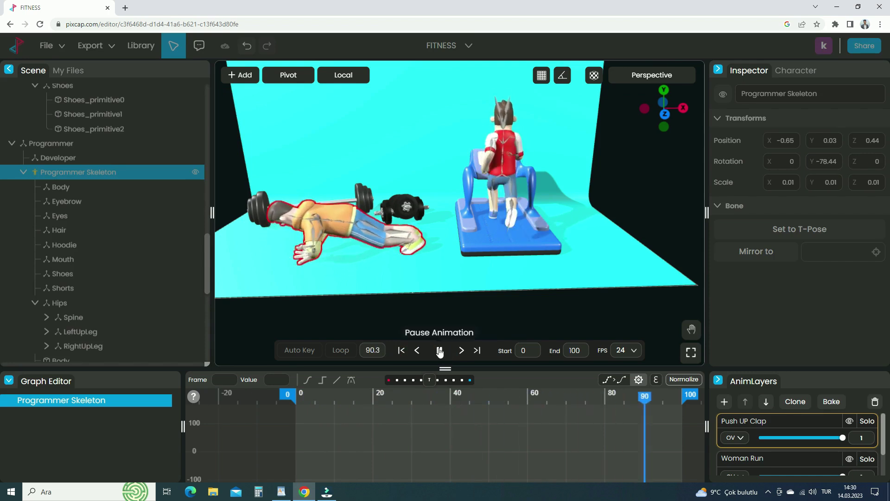
left_click(439, 352)
left_click(402, 351)
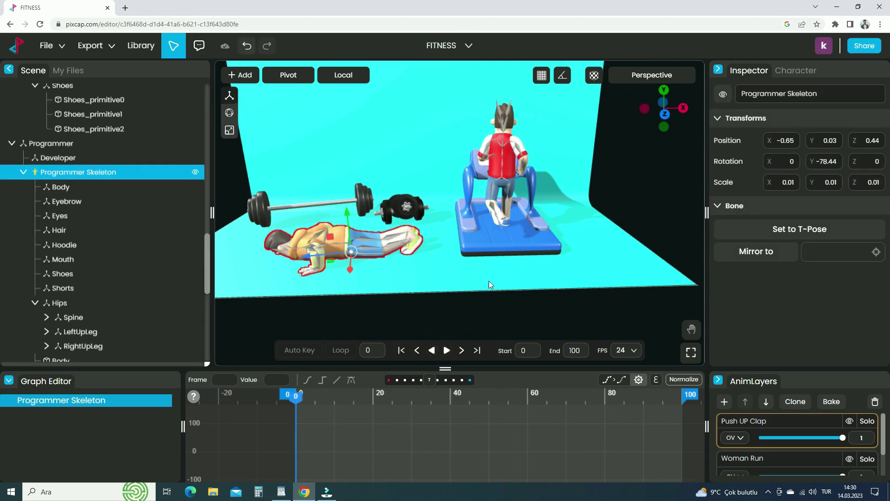
mouse_move(490, 284)
left_mouse_down()
mouse_move(509, 287)
mouse_move(502, 293)
left_mouse_up()
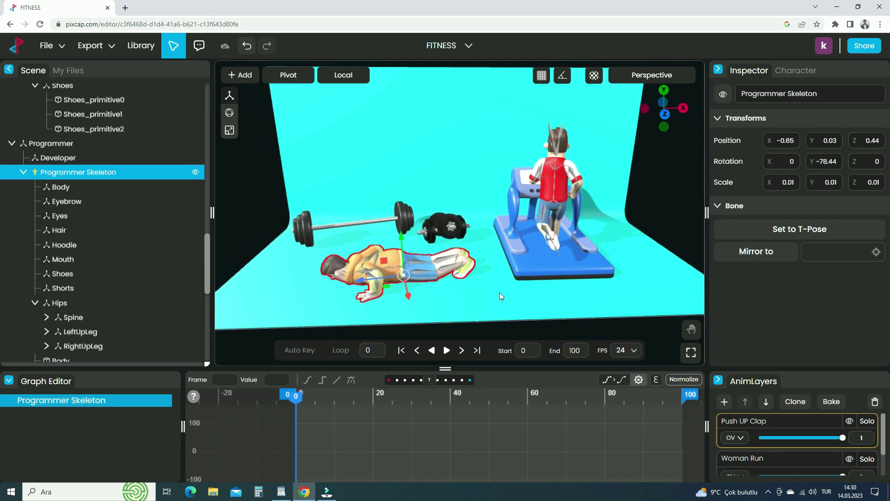
Preview the animation at 50 FPS, then switch the frame rate to 30 FPS and play it
left_click(626, 354)
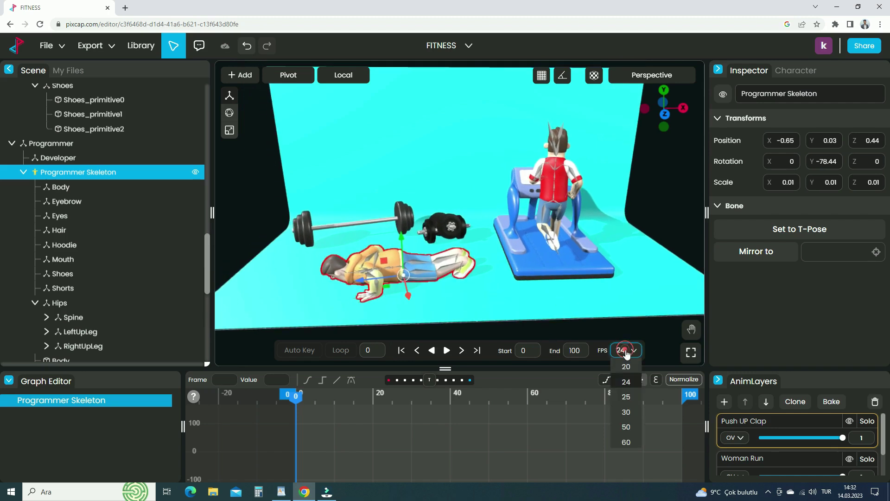
left_click(630, 427)
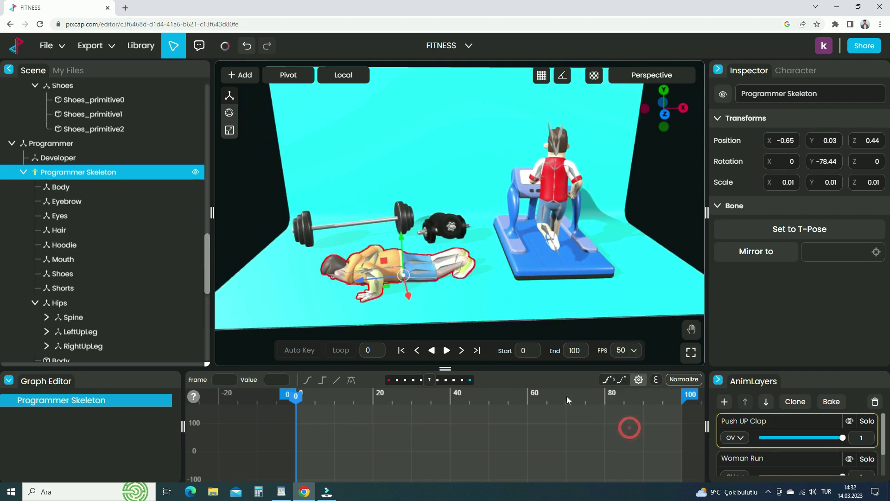
left_click(447, 353)
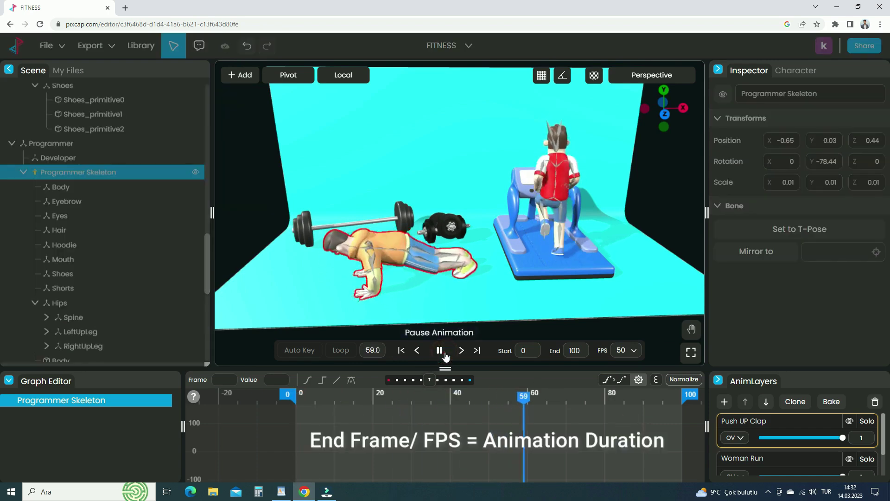
left_click(443, 353)
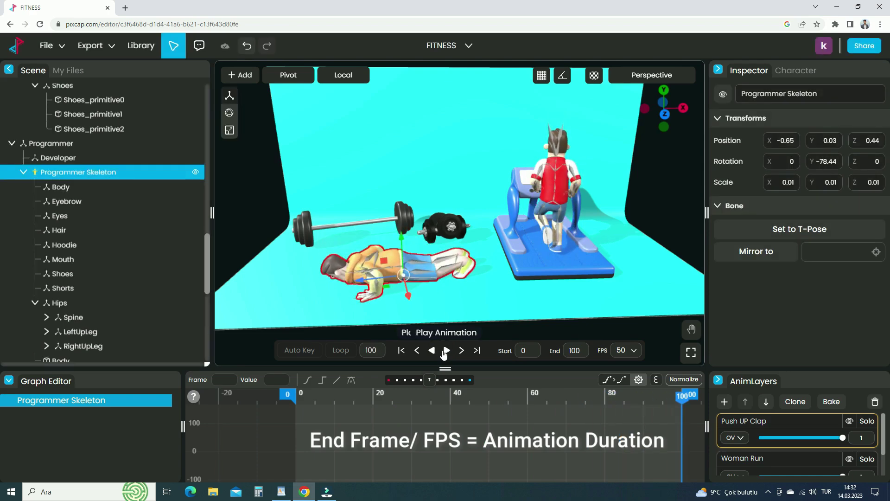
left_click(443, 353)
left_click(442, 352)
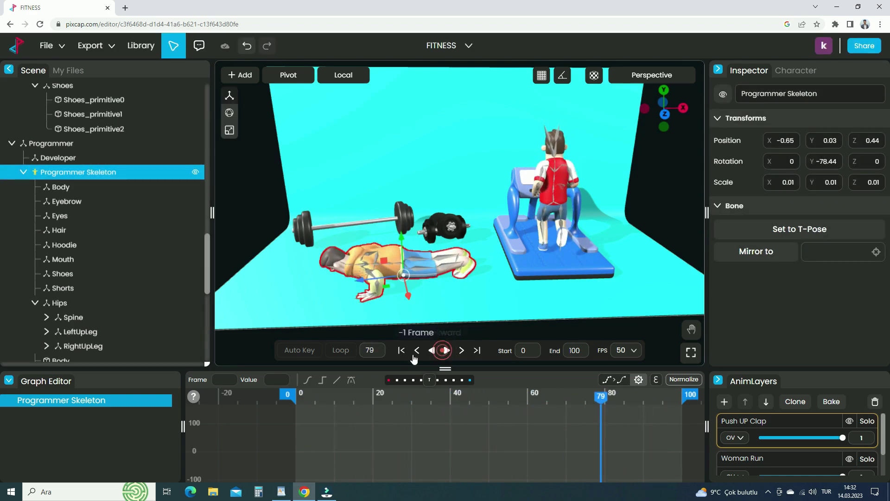
left_click(407, 355)
left_click(628, 356)
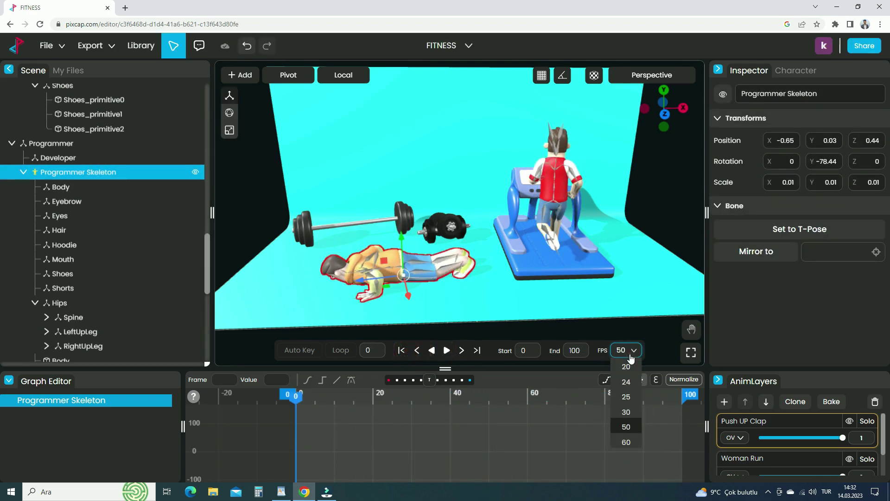
left_click(627, 412)
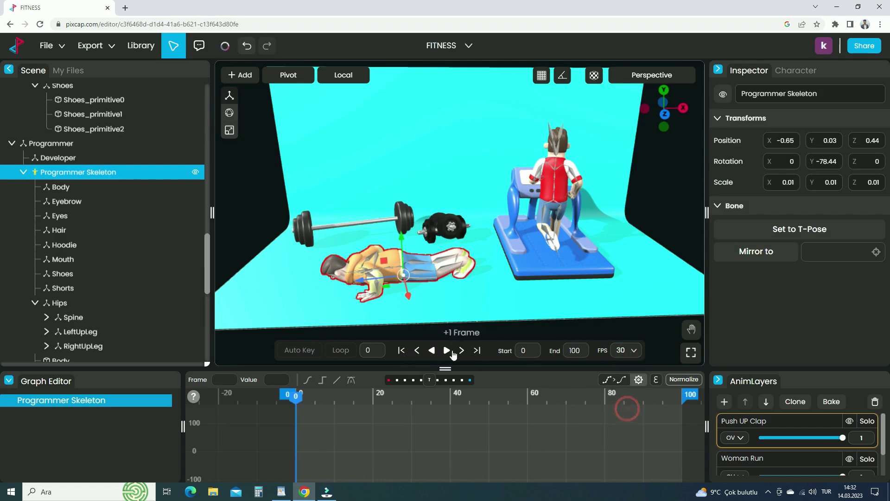
left_click(447, 350)
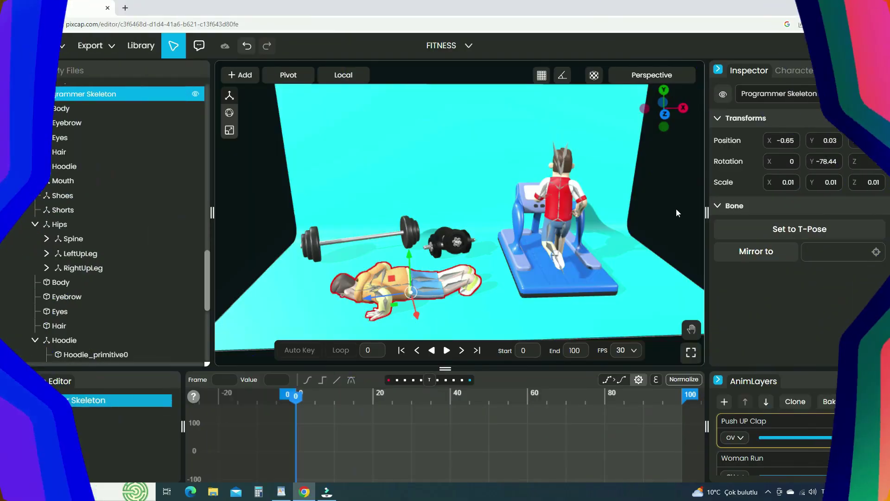
Deselect everything and turn the Bones overlay off in the scene settings
left_click(676, 209)
scroll(741, 249, "down", 1)
scroll(741, 250, "down", 3)
left_click(842, 234)
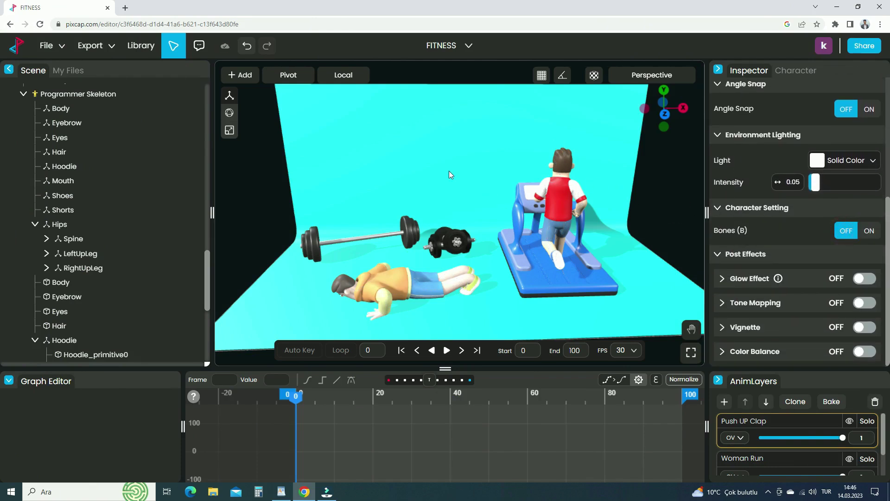
Add a 3D text object and change its text to FITNESS
left_click(244, 76)
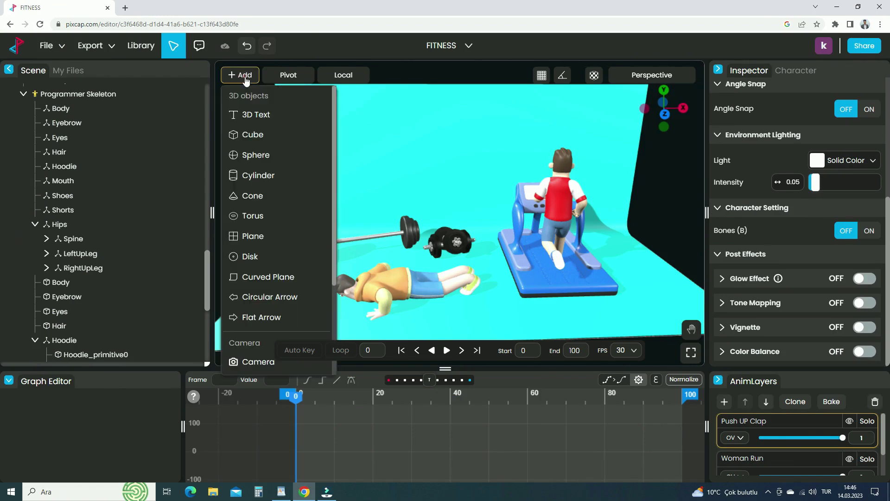
left_click(276, 120)
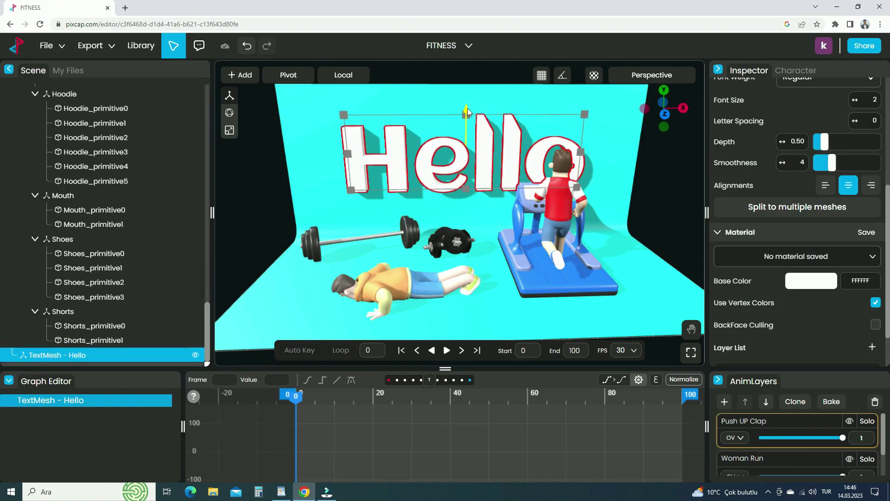
scroll(791, 218, "up", 3)
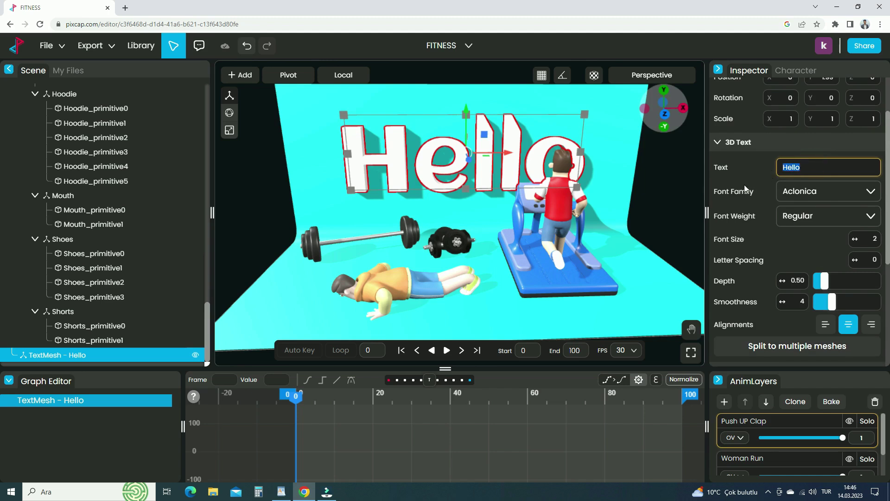
type("FITNESS")
key("Return")
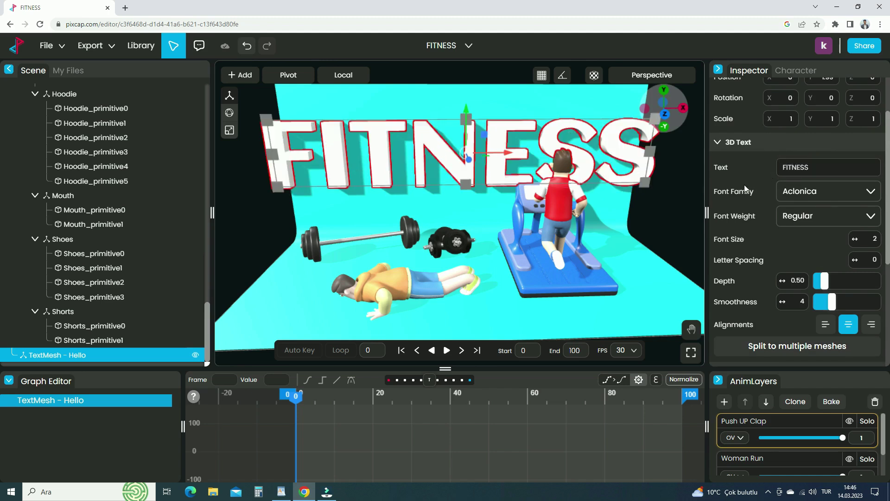
Set the text's font family to Rancho and its font size to about 1.70
left_click(825, 191)
scroll(803, 297, "down", 5)
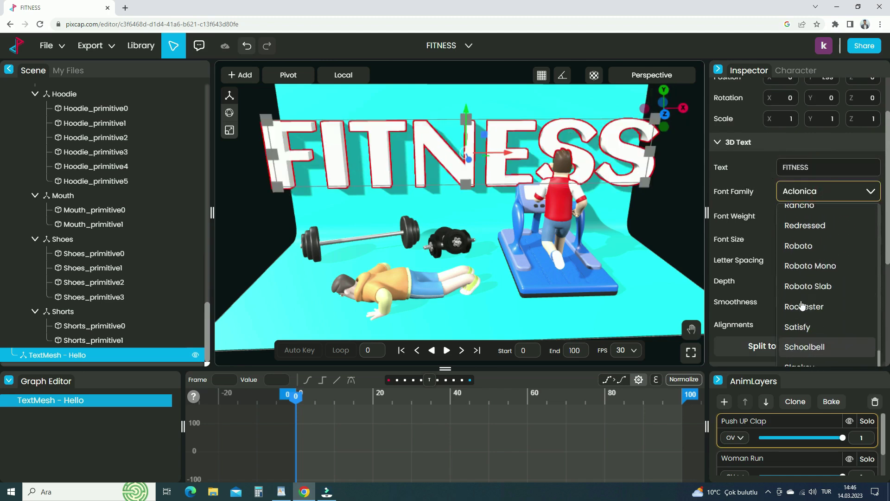
scroll(803, 305, "up", 2)
left_click(809, 255)
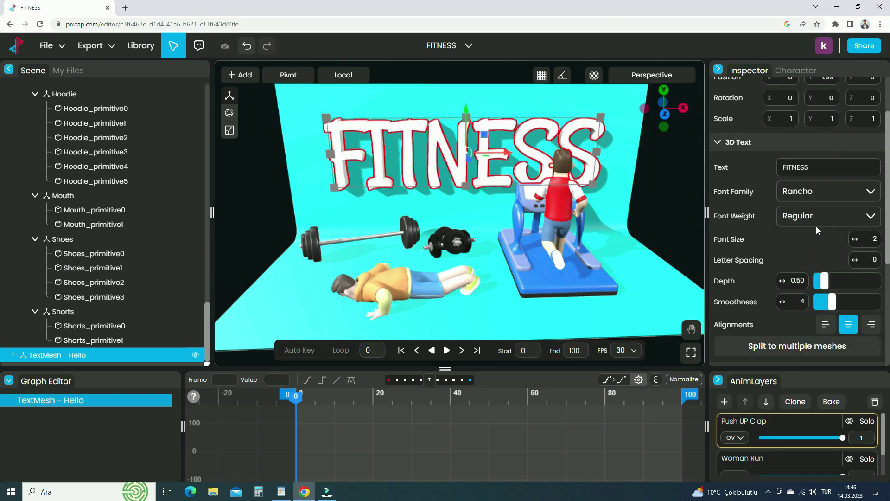
left_click_drag(854, 238, 823, 281)
Make the FITNESS text's base colour bright yellow (FFF000)
scroll(768, 286, "down", 4)
left_click(812, 234)
left_click(701, 285)
left_click_drag(664, 328, 679, 329)
left_click_drag(702, 285, 781, 229)
left_click(817, 271)
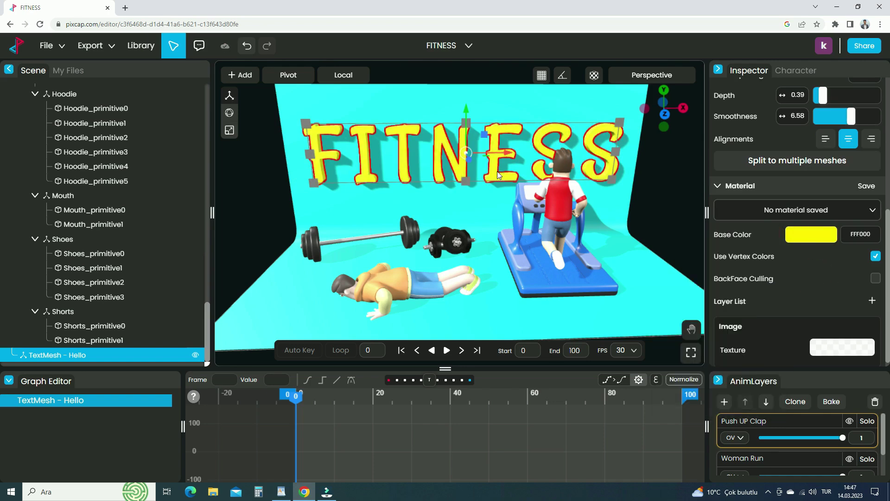
right_click_drag(512, 226, 491, 280)
left_click_drag(493, 300, 468, 258)
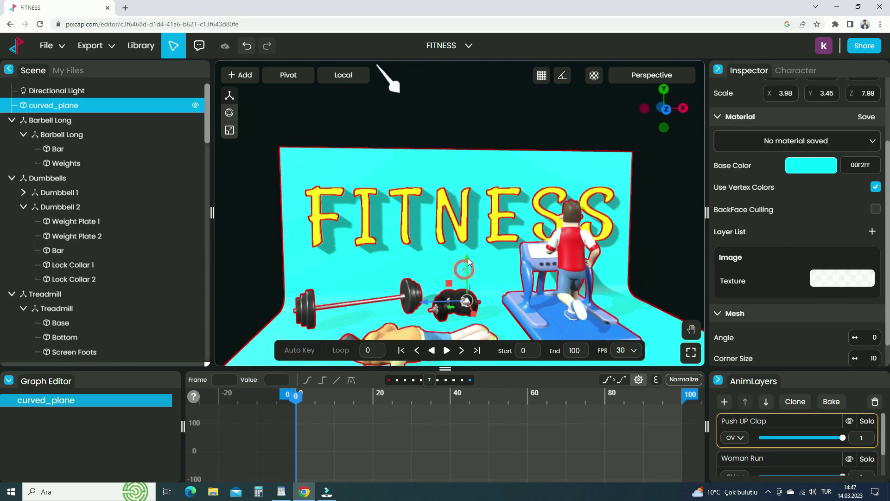
Raise the FITNESS text high above the backdrop, key it at frame 1, and enable Auto Key
left_click(466, 199)
left_click_drag(467, 174, 459, 51)
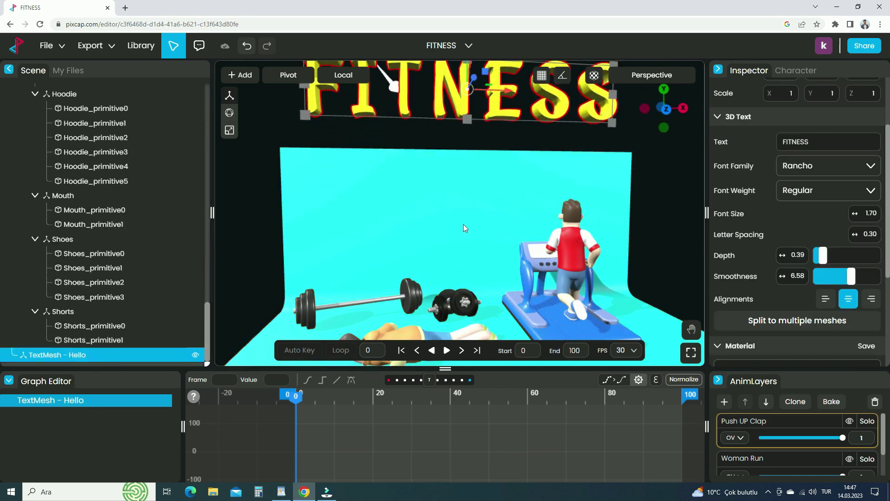
scroll(464, 218, "down", 3)
left_click_drag(296, 402, 302, 408)
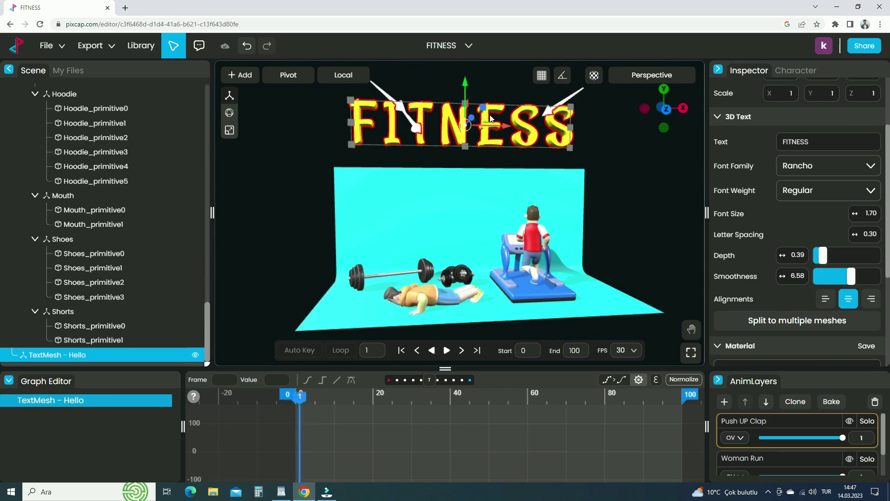
key("s")
scroll(290, 435, "up", 3)
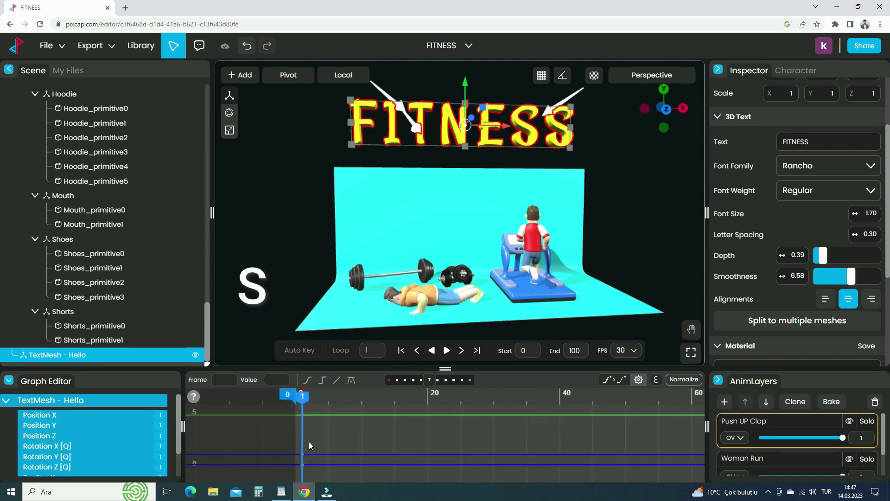
left_click(310, 353)
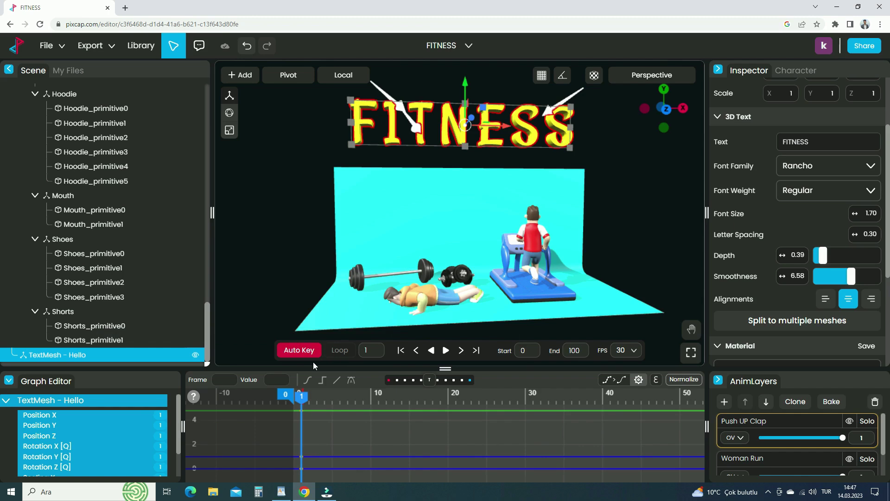
Drop the text onto the backdrop at frame 5 and add bounce keys at frames 7–11
left_click_drag(308, 407, 332, 412)
left_click_drag(463, 85, 464, 169)
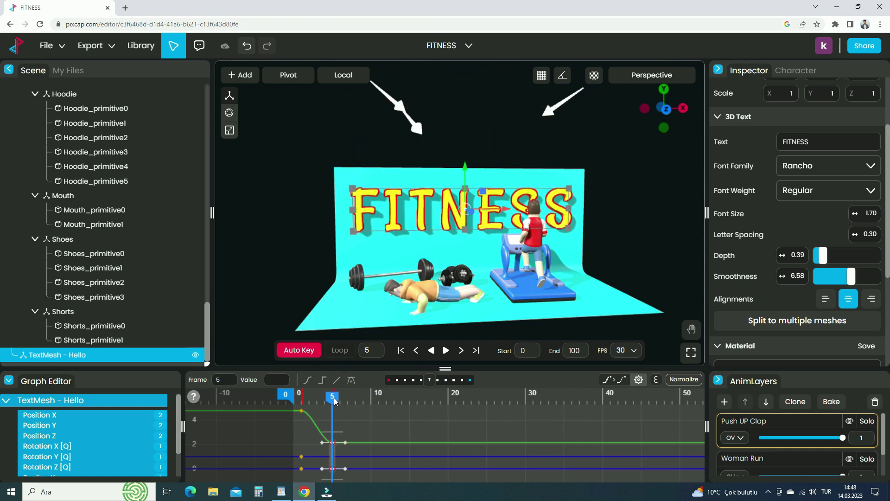
left_click_drag(334, 397, 346, 402)
left_click_drag(465, 168, 465, 161)
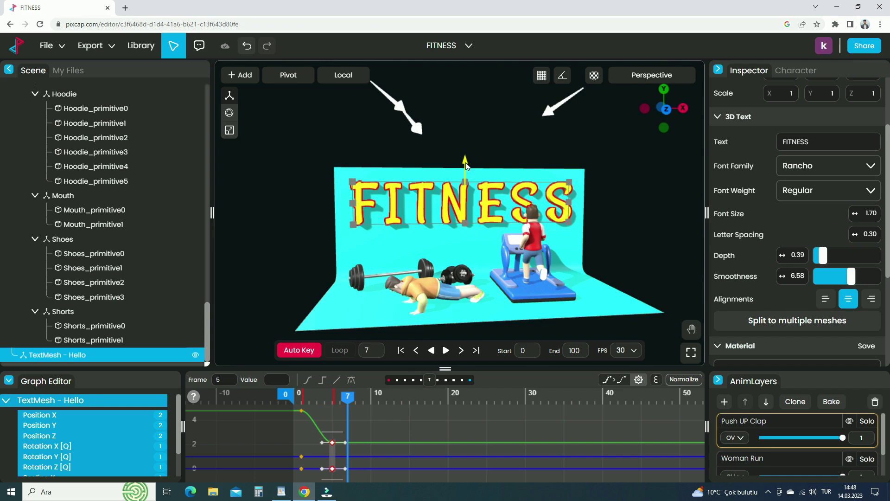
left_click(357, 399)
left_click_drag(357, 399, 363, 398)
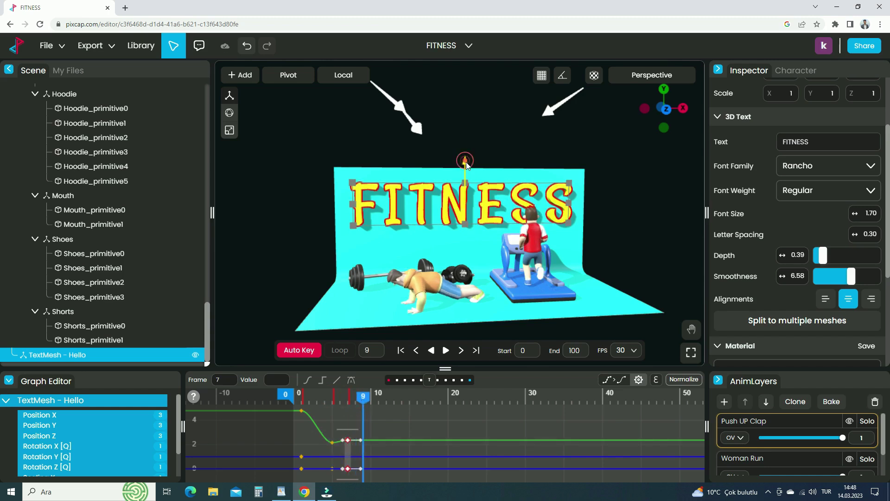
left_click_drag(467, 166, 466, 196)
left_click(371, 397)
left_click(380, 399)
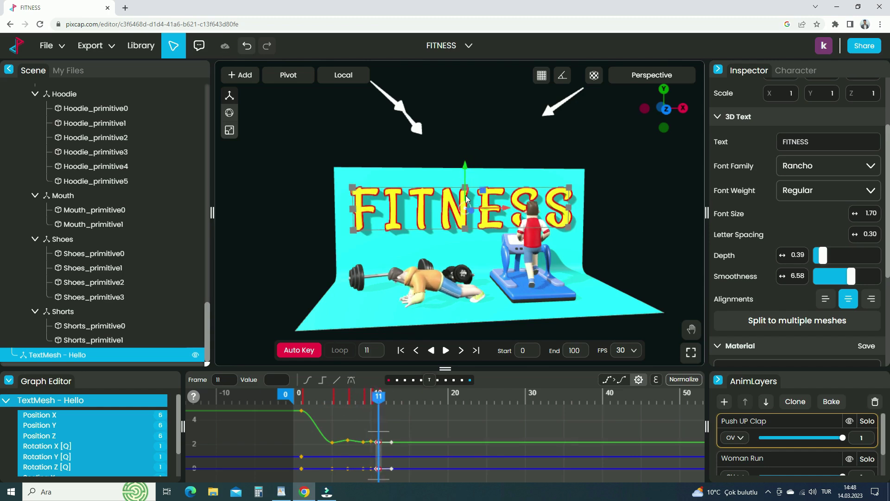
Preview the text drop animation from the first frame, twice
left_click(401, 350)
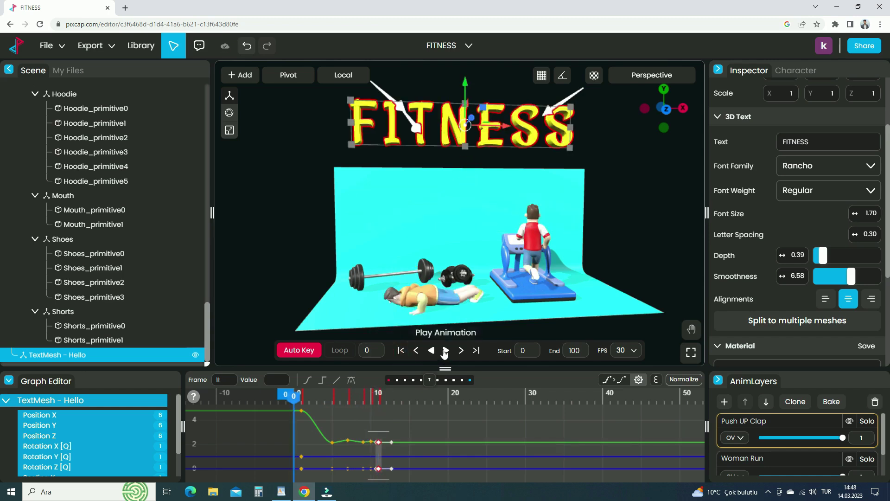
left_click(445, 357)
left_click(445, 356)
left_click(401, 350)
left_click(445, 351)
left_click(445, 350)
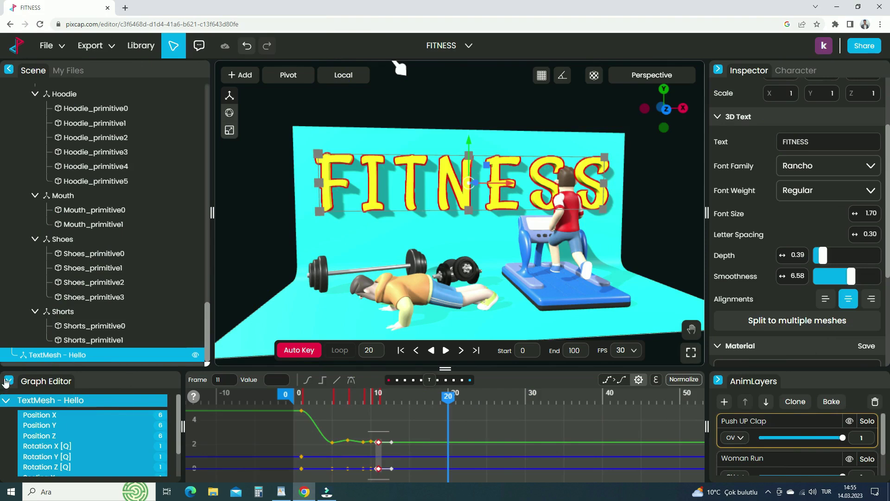
Collapse the graph editor, add a camera, and move it right and up to frame the scene
left_click(9, 381)
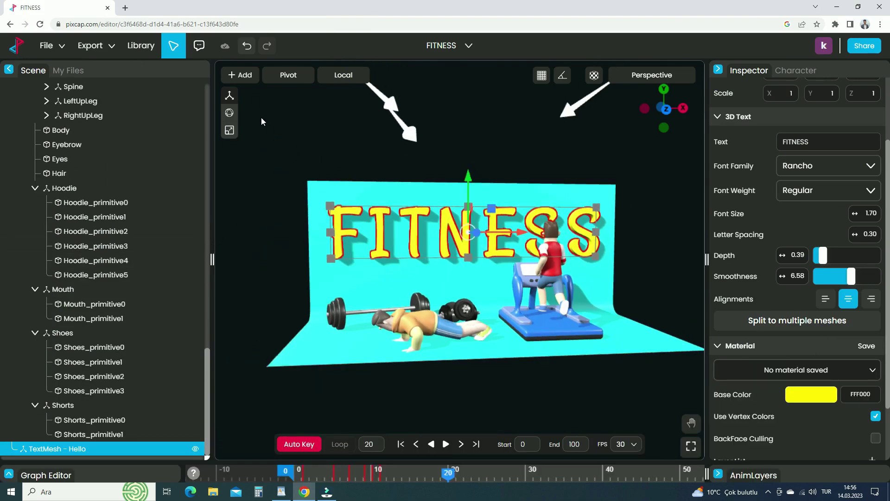
left_click(240, 74)
scroll(263, 254, "down", 3)
left_click(263, 233)
left_click_drag(314, 283, 357, 308)
left_click_drag(475, 318, 535, 325)
left_click_drag(579, 255, 632, 231)
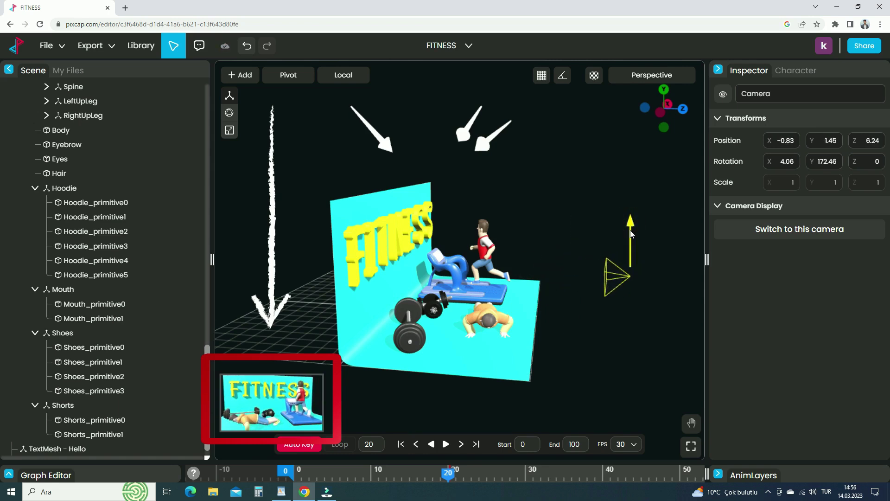
left_click_drag(603, 260, 586, 276)
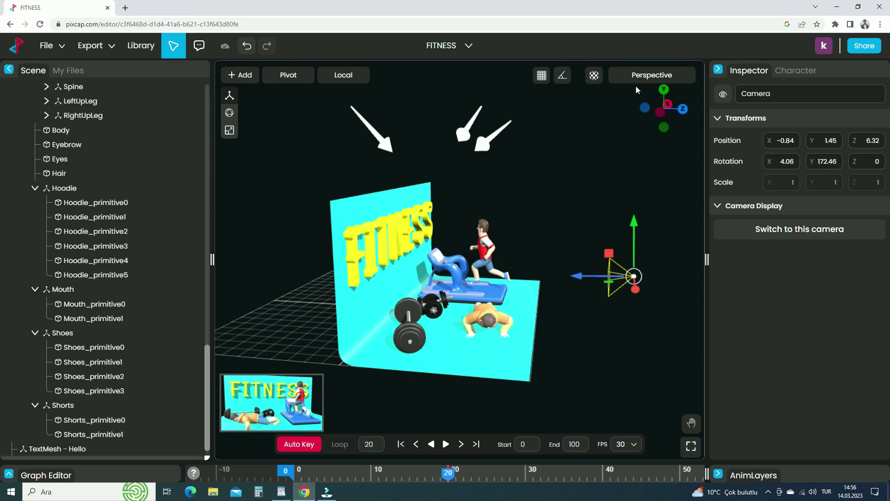
View the scene through the new Camera with the scene tree collapsed, at the first frame
left_click(636, 80)
left_click(644, 122)
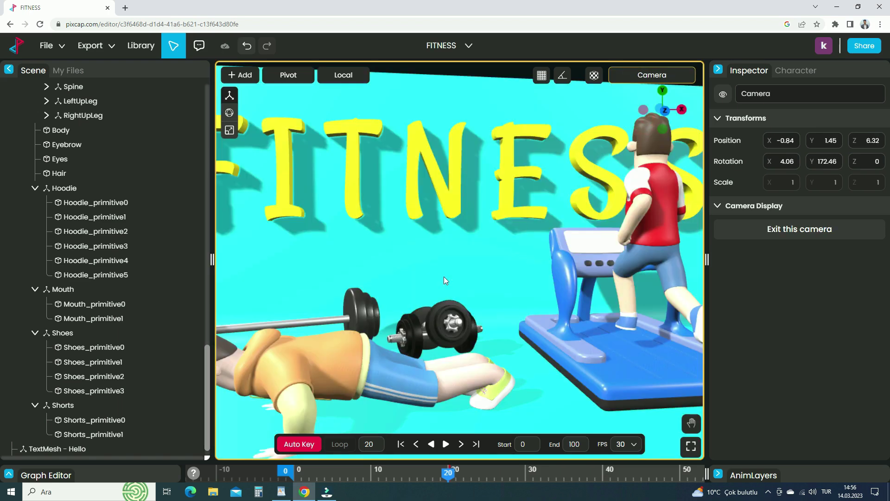
left_click(9, 70)
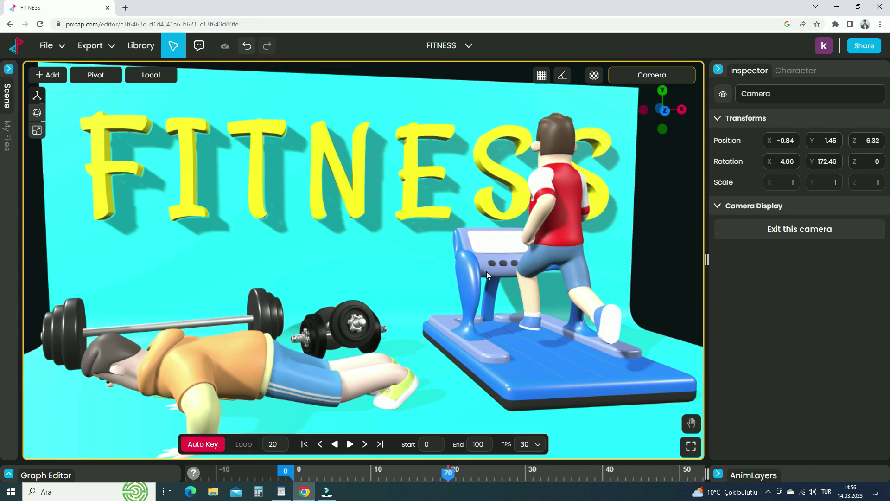
left_click(305, 444)
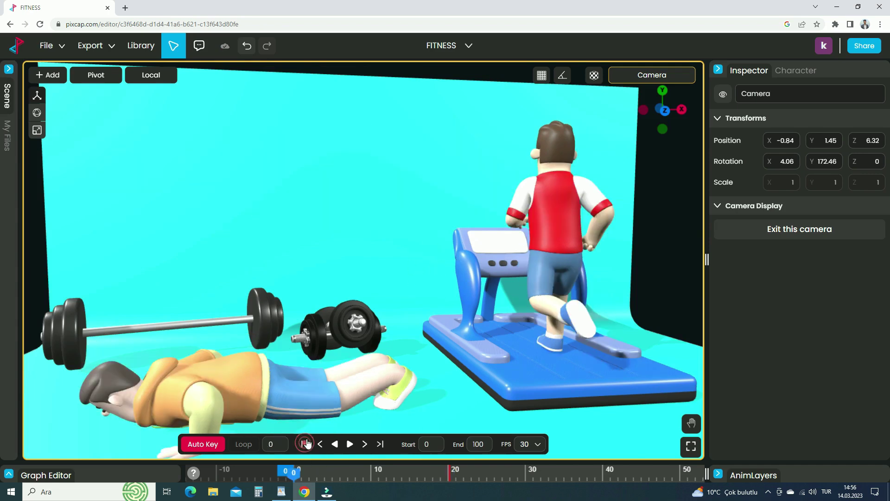
Scale the cyan backdrop to about 4.47 × 4.41 × 12.52 so it fills the shot
left_click(446, 172)
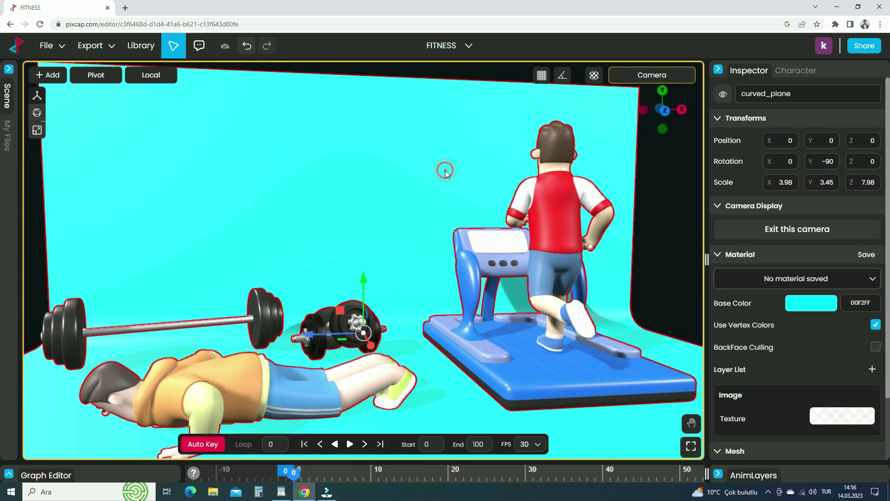
left_click(37, 131)
left_click_drag(306, 334, 284, 336)
left_click_drag(364, 281, 367, 265)
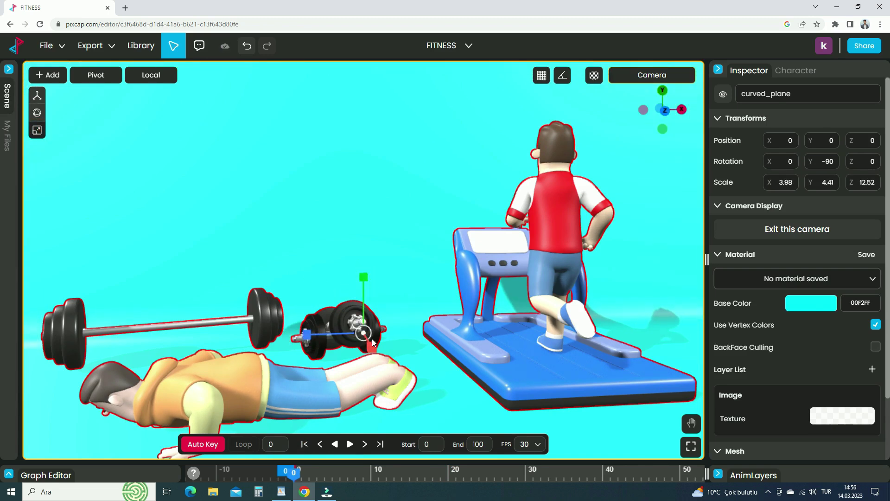
left_click_drag(371, 343, 379, 355)
Export the animation as a 1920×1080 MP4 using the Video size preset
left_click(102, 48)
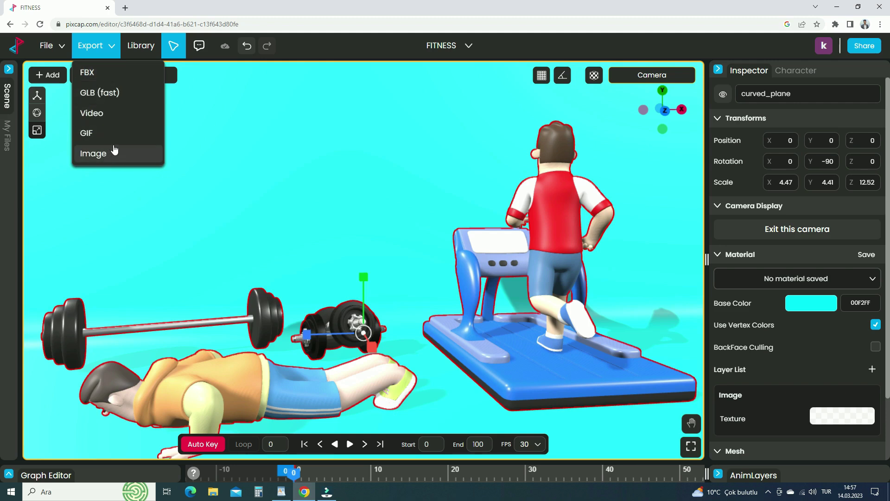
left_click(124, 114)
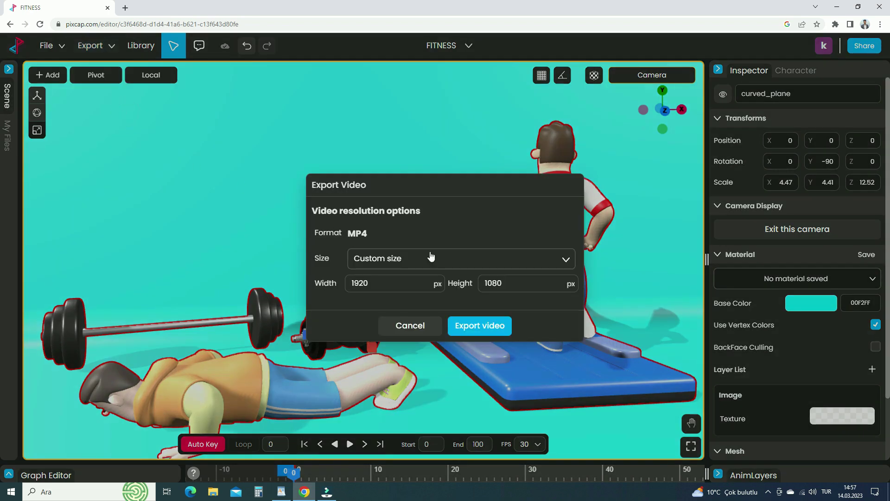
left_click(563, 262)
left_click(469, 301)
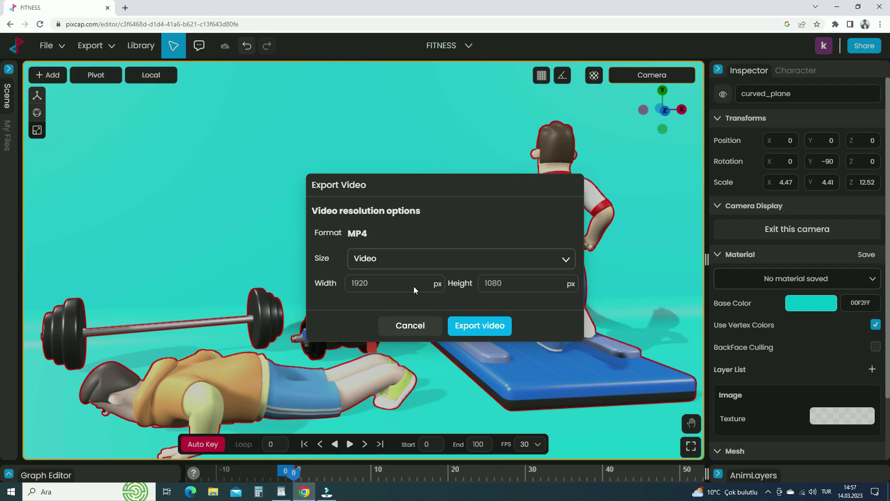
left_click(494, 325)
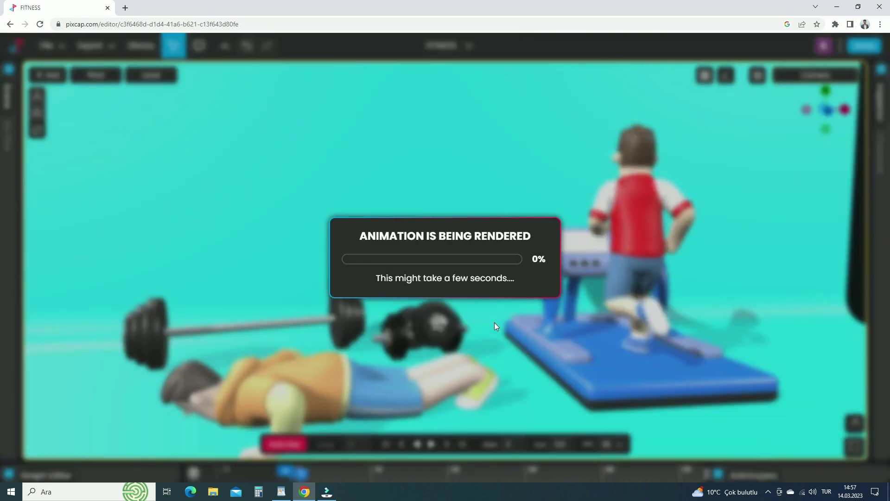